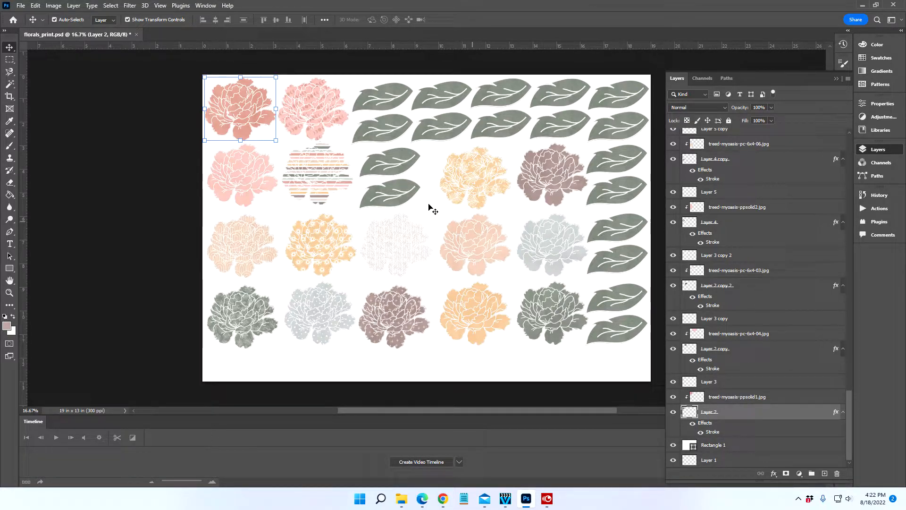
Examine the first flower's layers up close by hiding and reshowing Layer 3 and the clipped treed-myoasis-ppsolid1.jpg paper
left_click(10, 294)
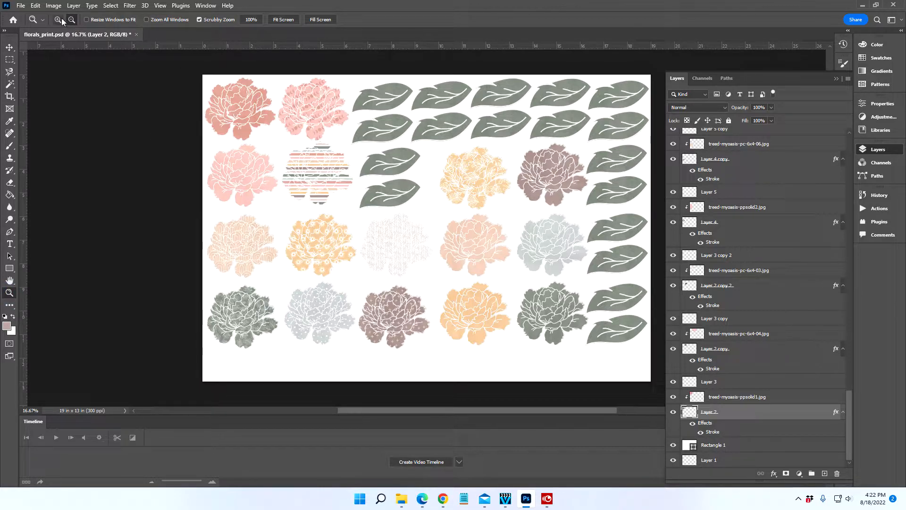
left_click(230, 102)
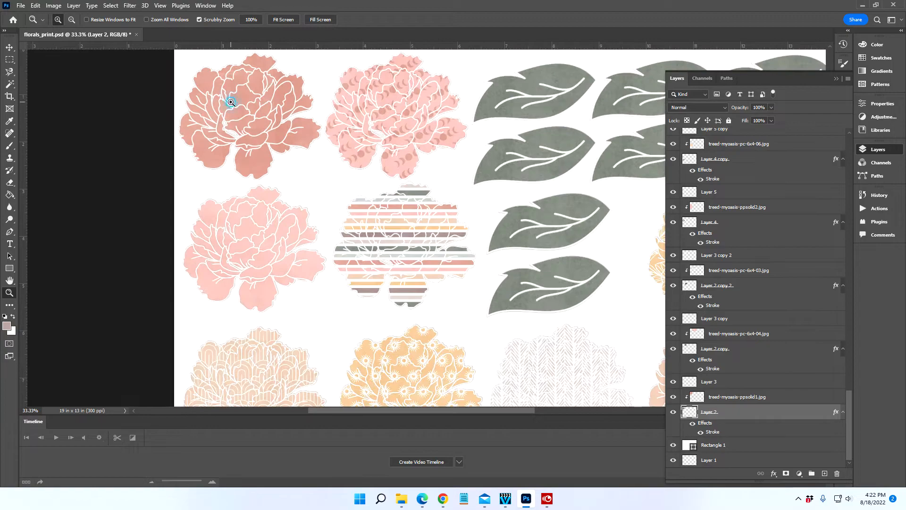
left_click(230, 103)
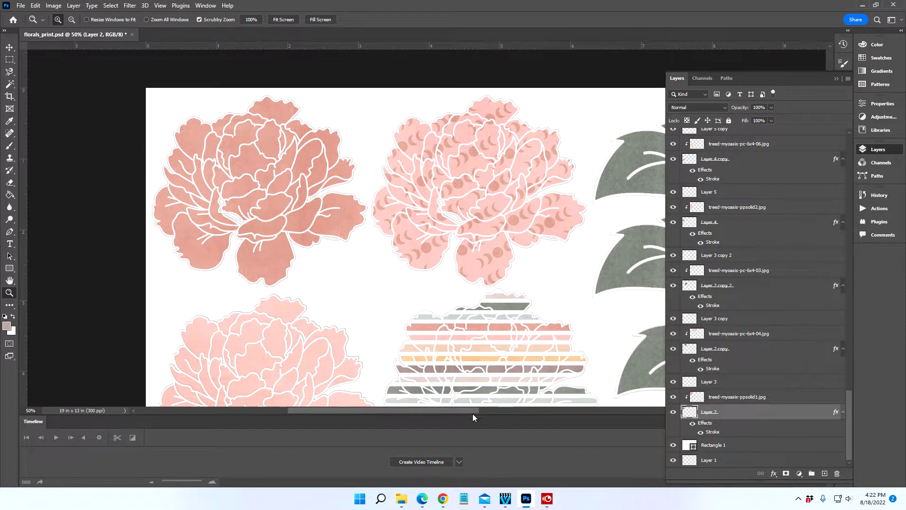
left_click_drag(471, 409, 418, 411)
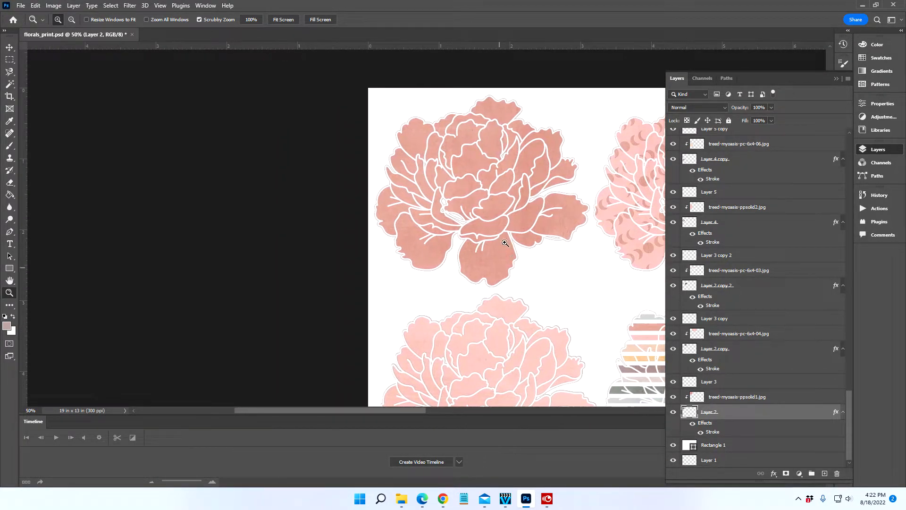
left_click(9, 47)
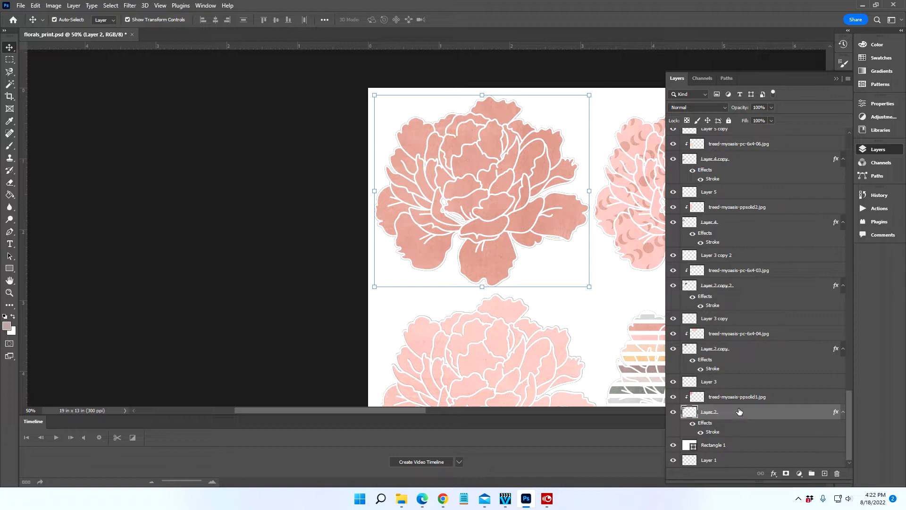
left_click(673, 382)
left_click(673, 396)
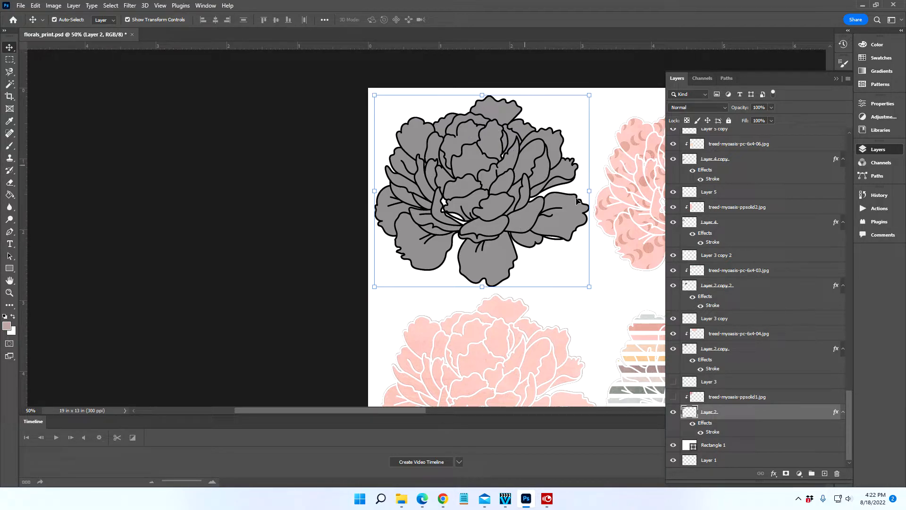
left_click(673, 397)
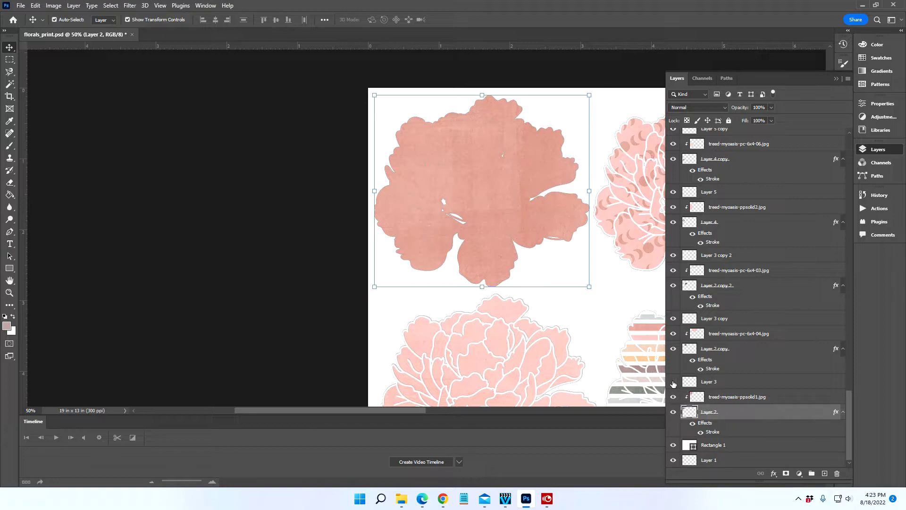
left_click(674, 382)
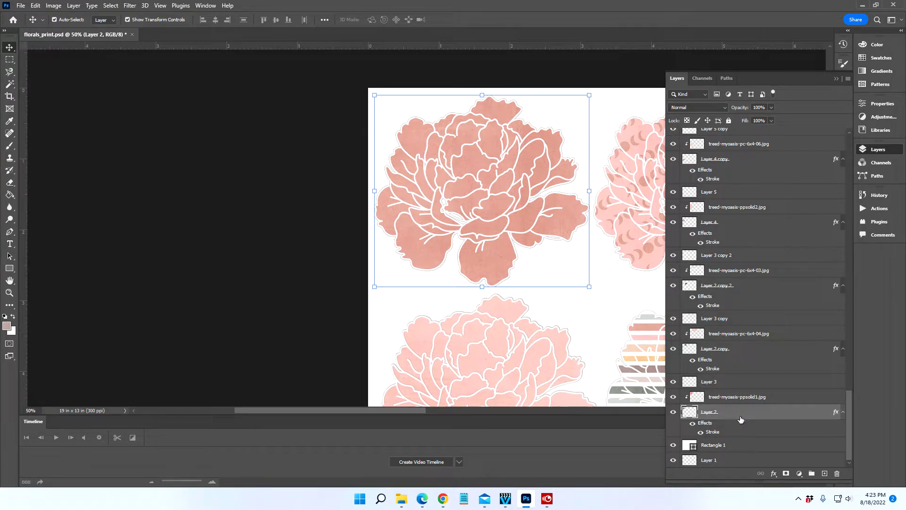
Inspect the Stroke effect settings on the first flower's base layer, with its overlay and paper layers hidden meanwhile
left_click(674, 383)
left_click(673, 397)
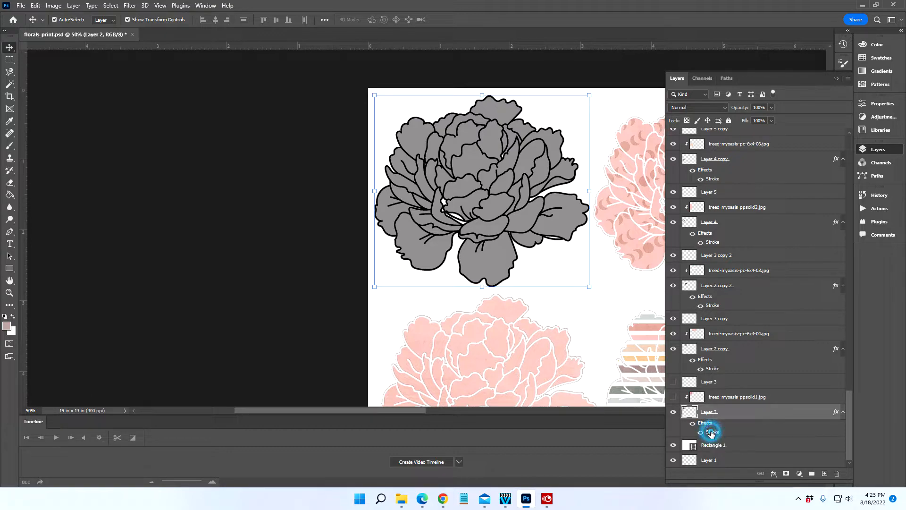
double_click(712, 432)
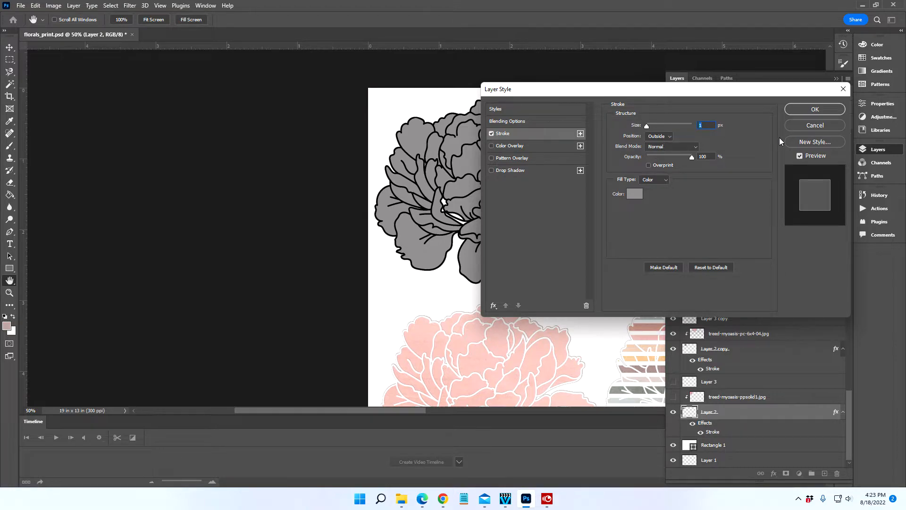
left_click(800, 109)
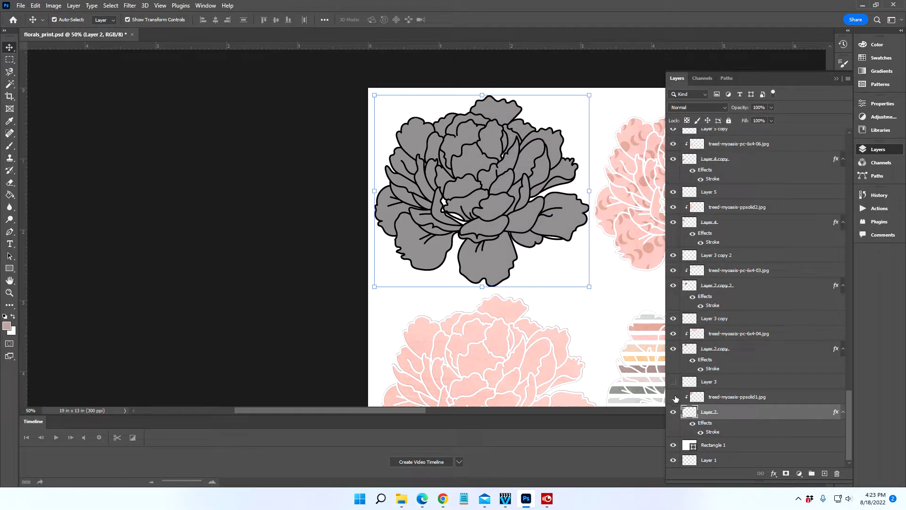
left_click(673, 396)
left_click(673, 382)
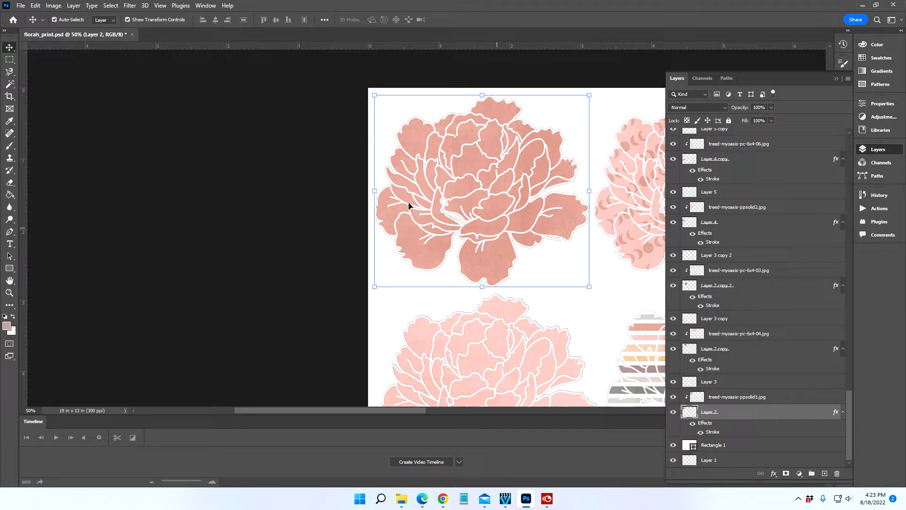
Create a new 1800 x 1200 px document at 300 ppi with a white background and convert its Background into a regular layer
left_click(20, 6)
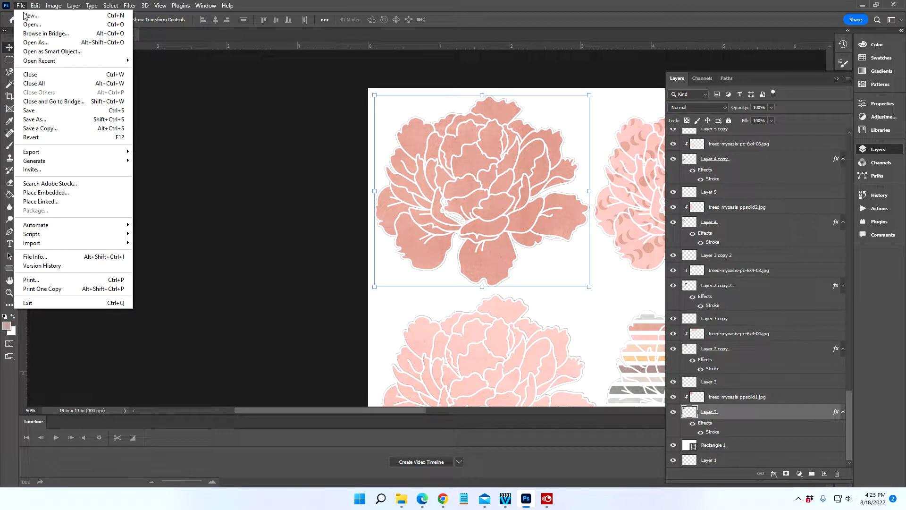
left_click(30, 15)
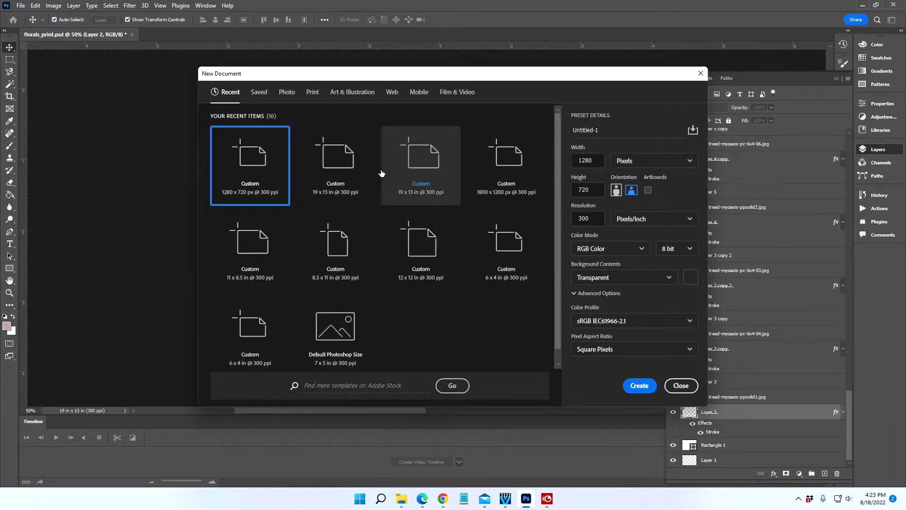
left_click(500, 160)
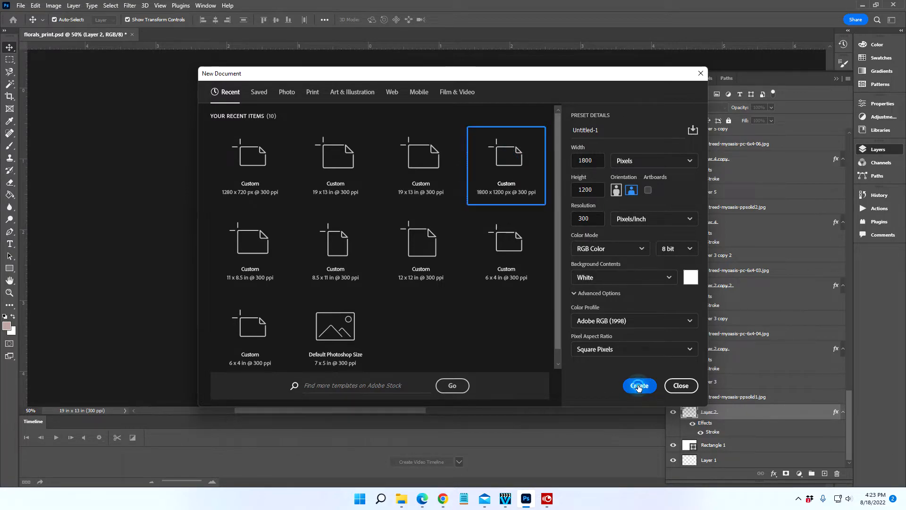
left_click(638, 385)
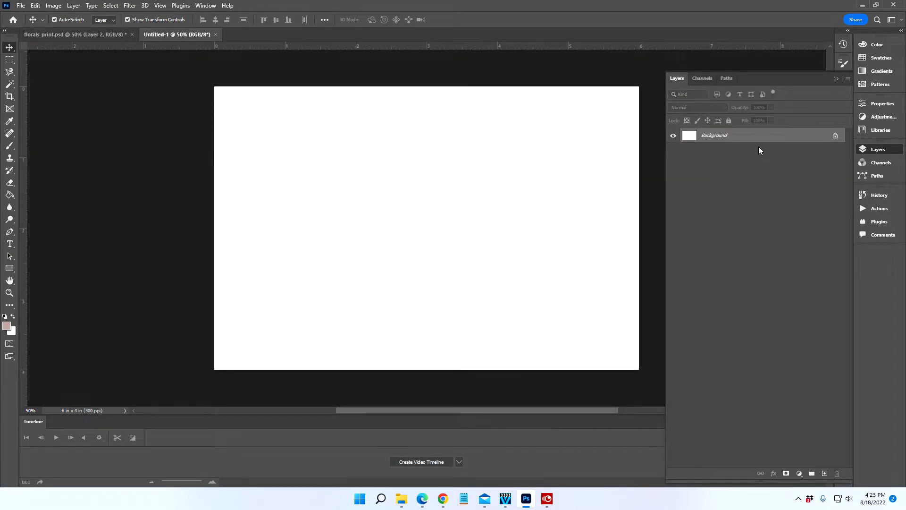
double_click(748, 136)
left_click(524, 147)
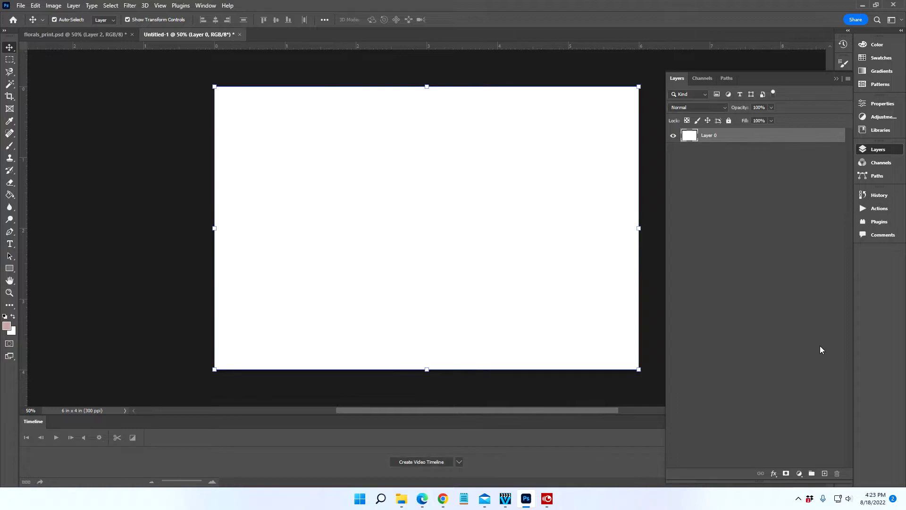
Add an empty layer beneath the white layer and hide the white layer
left_click(824, 472)
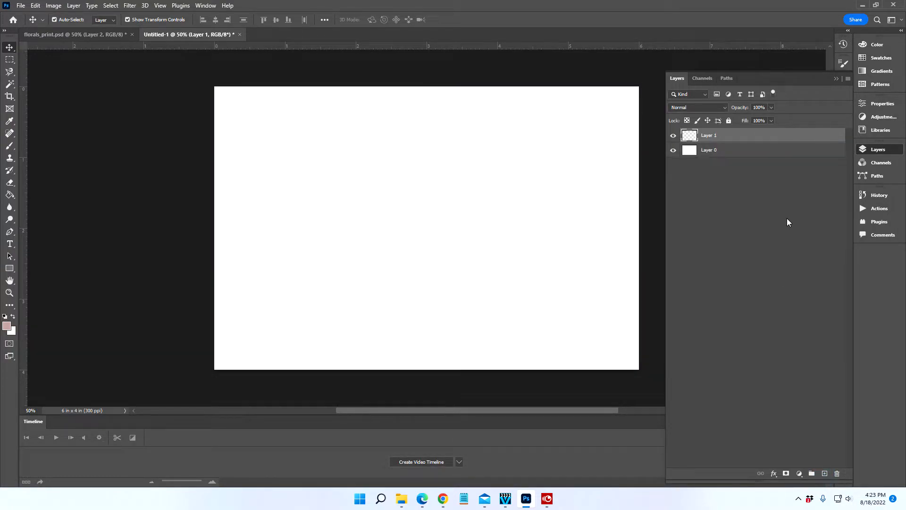
left_click_drag(761, 139, 762, 157)
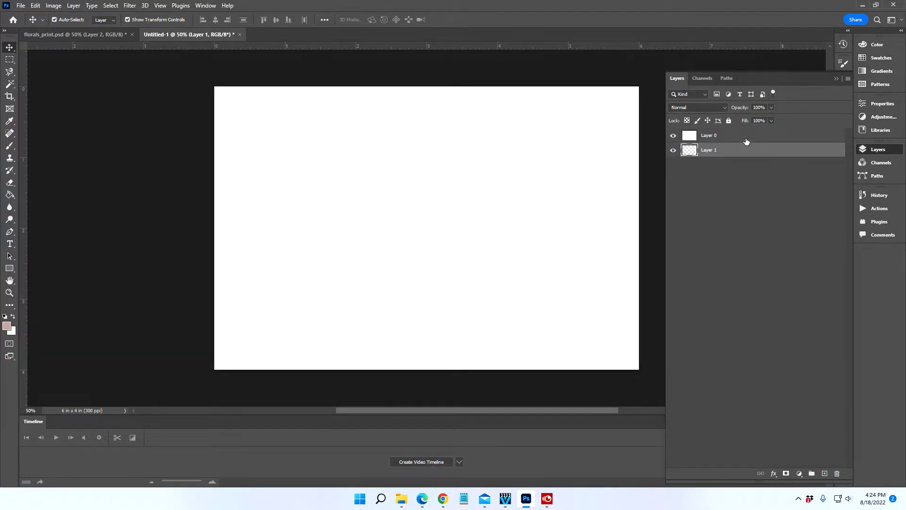
left_click(673, 135)
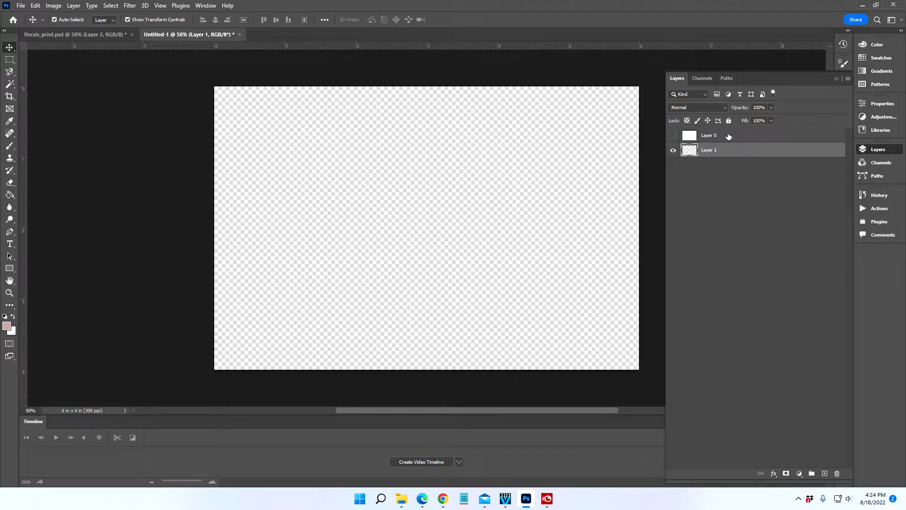
Stamp the flower outline in black once on the empty layer, using the treed-myoasis-stamp16.png brush at 912 px
key("i")
key("d")
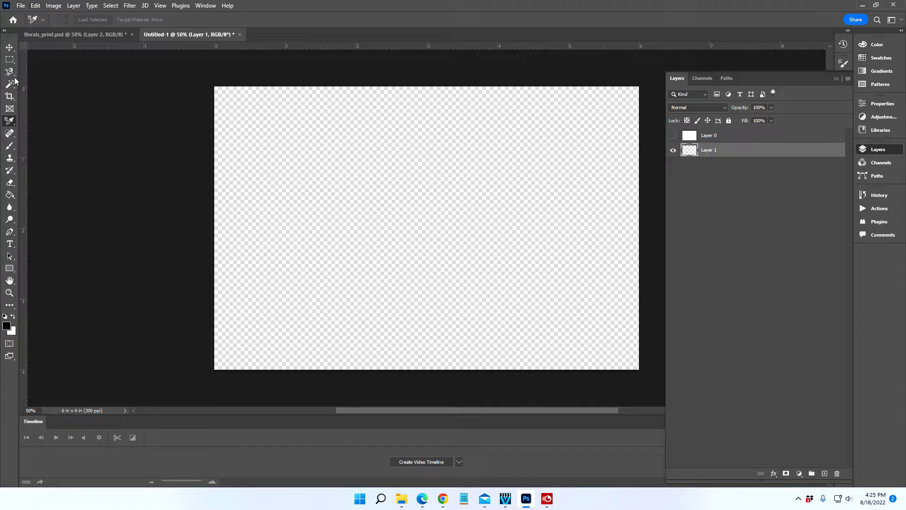
left_click(9, 145)
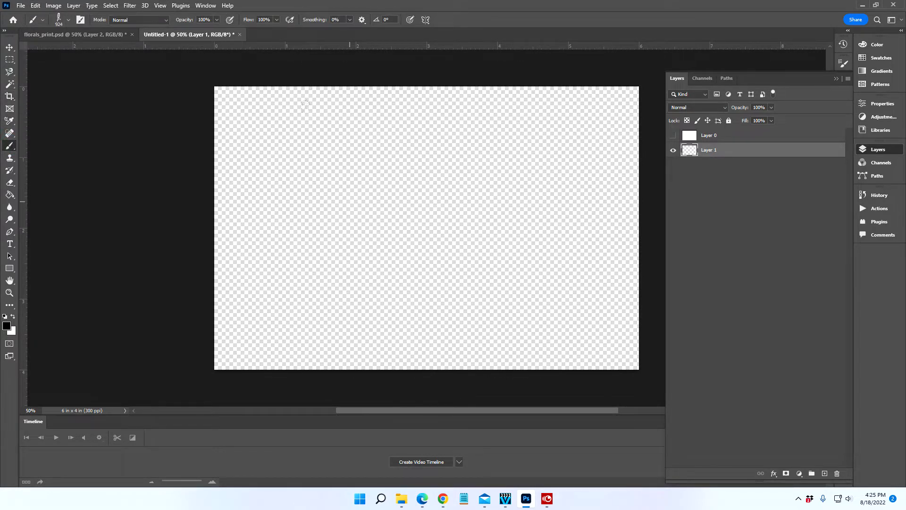
left_click(69, 20)
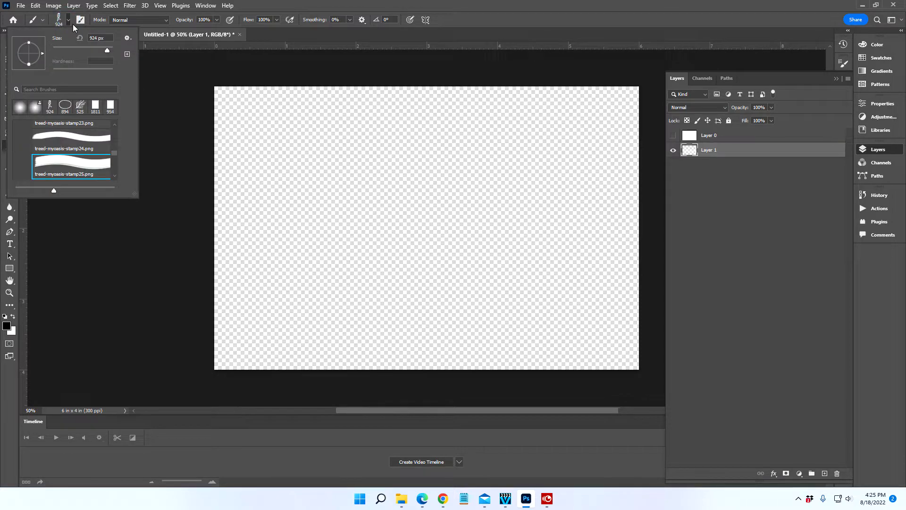
scroll(72, 147, "up", 1)
left_click(72, 148)
scroll(73, 147, "up", 4)
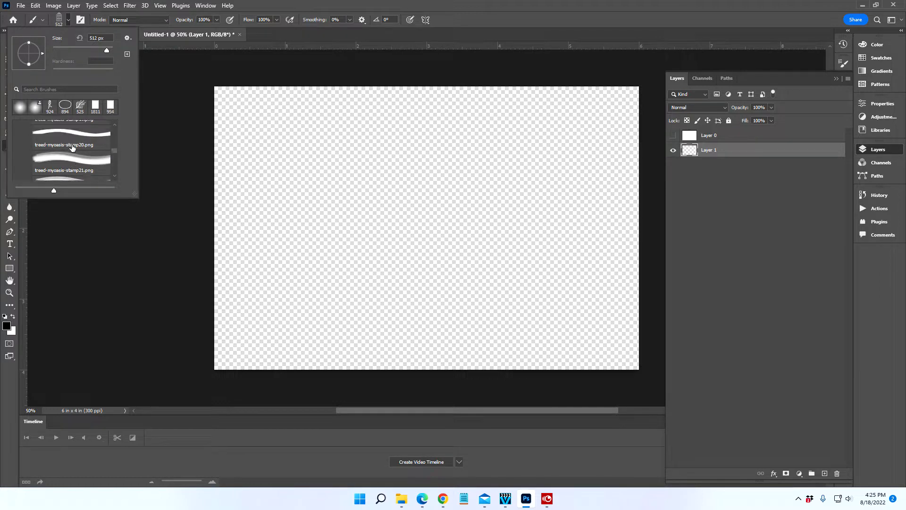
scroll(73, 148, "up", 2)
left_click(71, 127)
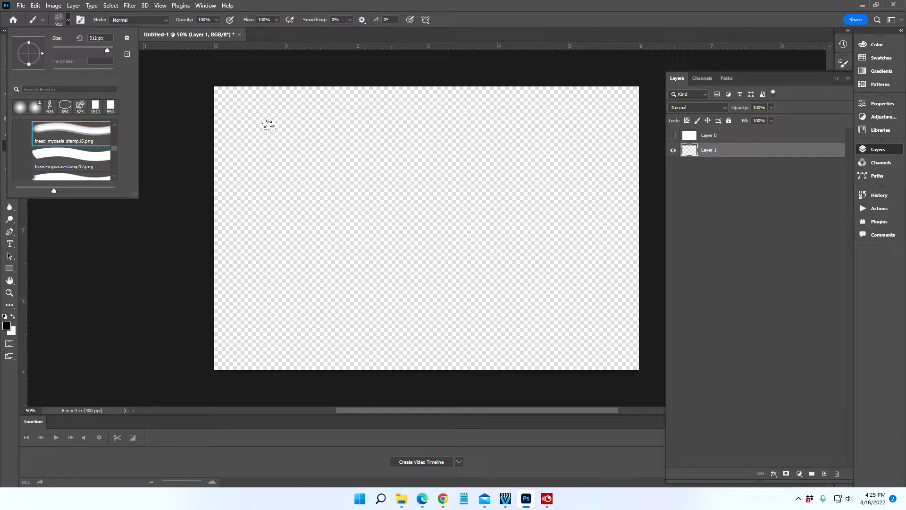
left_click(367, 216)
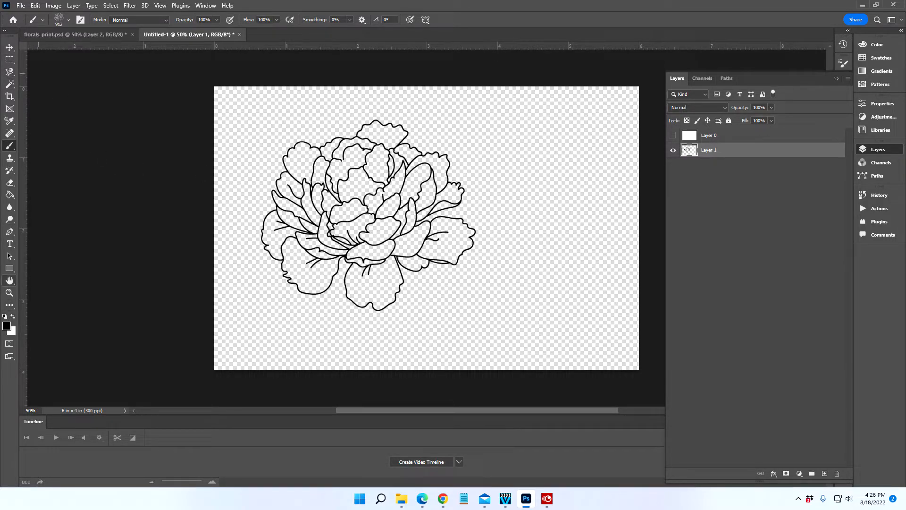
Set the foreground color to gray 8f8e8e for the Paint Bucket
left_click(7, 328)
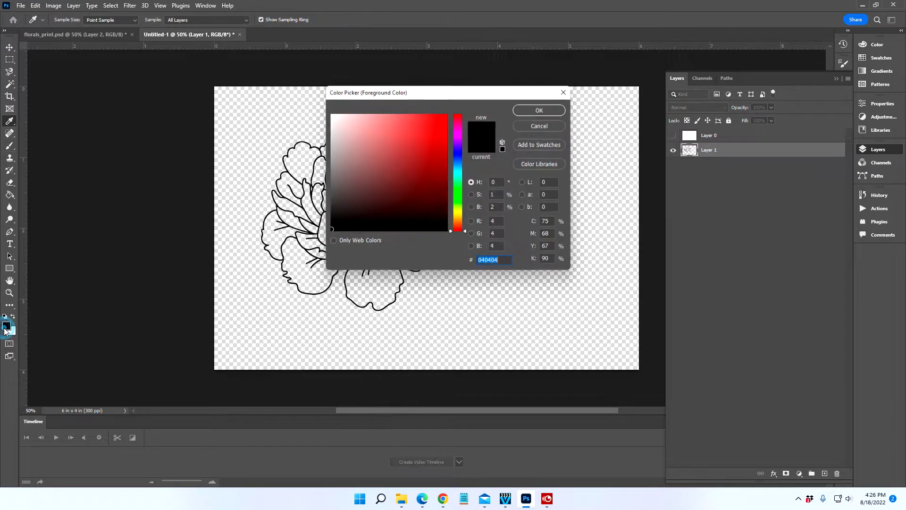
left_click(538, 126)
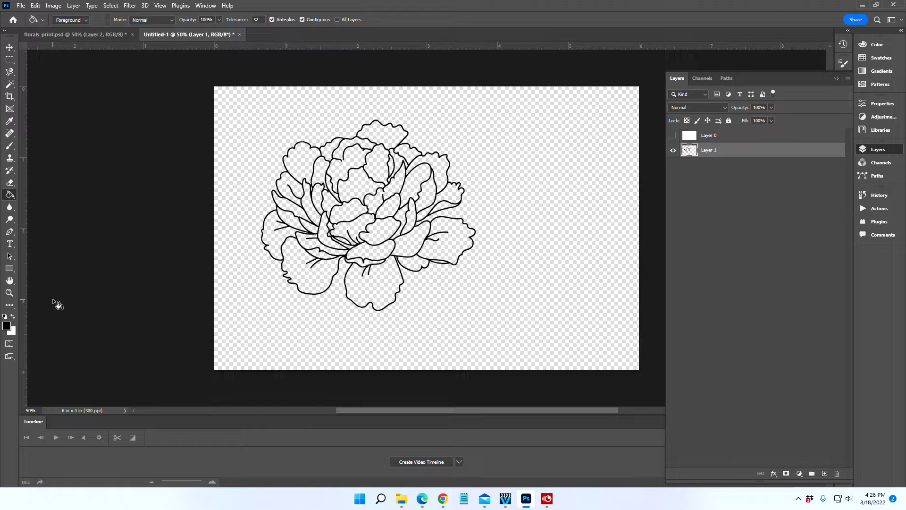
left_click(7, 327)
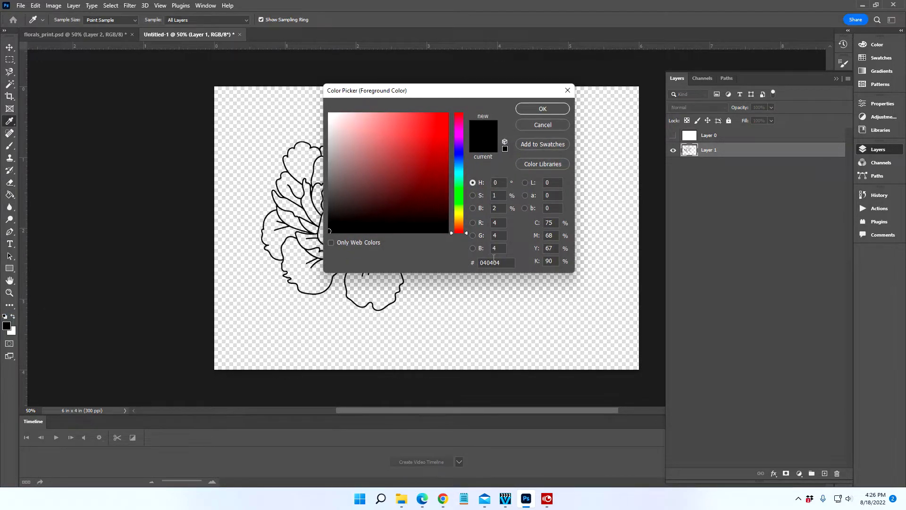
type("8f8e8e")
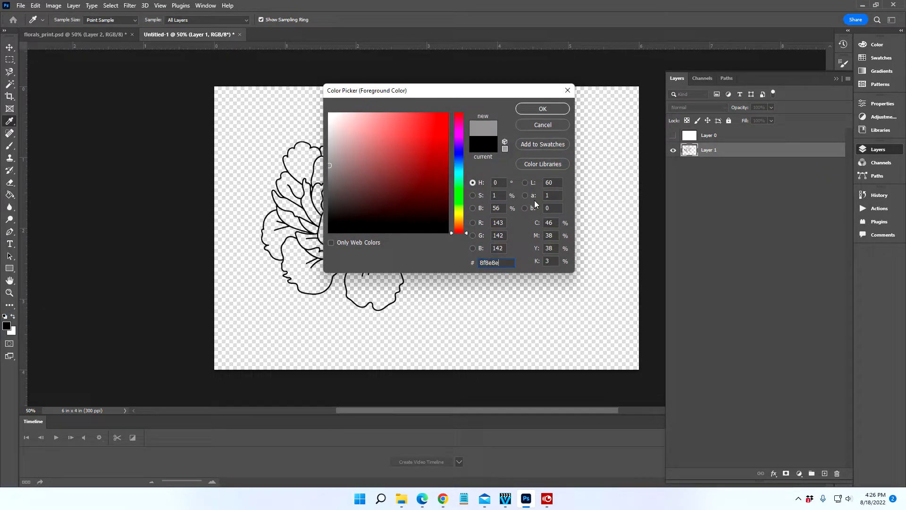
left_click(532, 109)
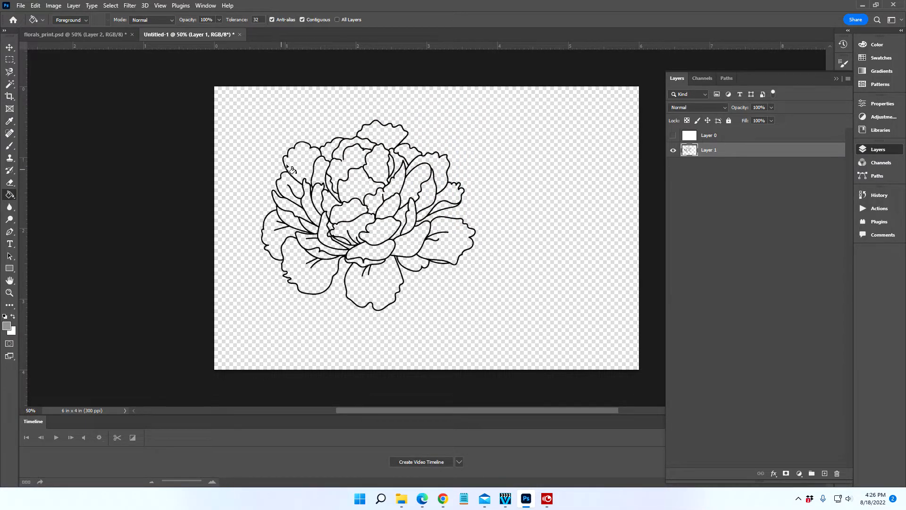
Fill the flower's upper and right-hand petals, including the innermost upper ones, with the gray foreground color
left_click(294, 157)
left_click(325, 150)
left_click(340, 154)
left_click(406, 150)
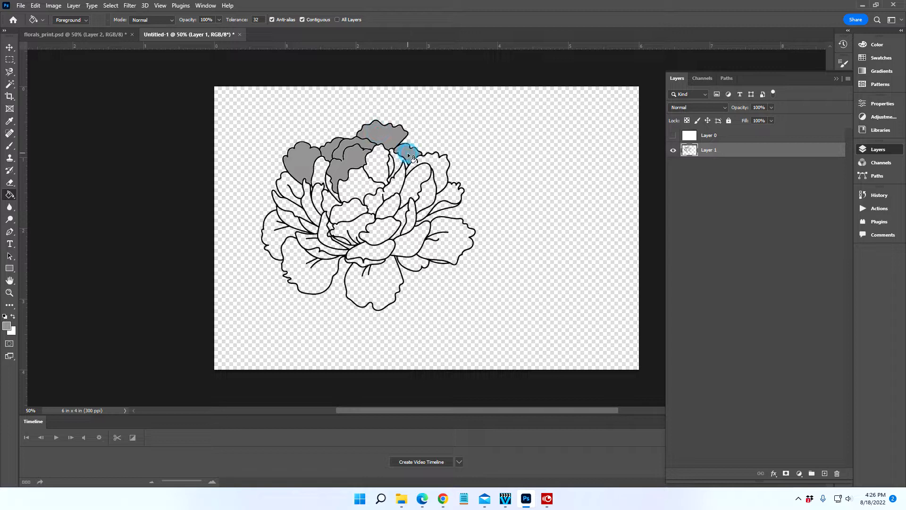
left_click(417, 178)
left_click(432, 194)
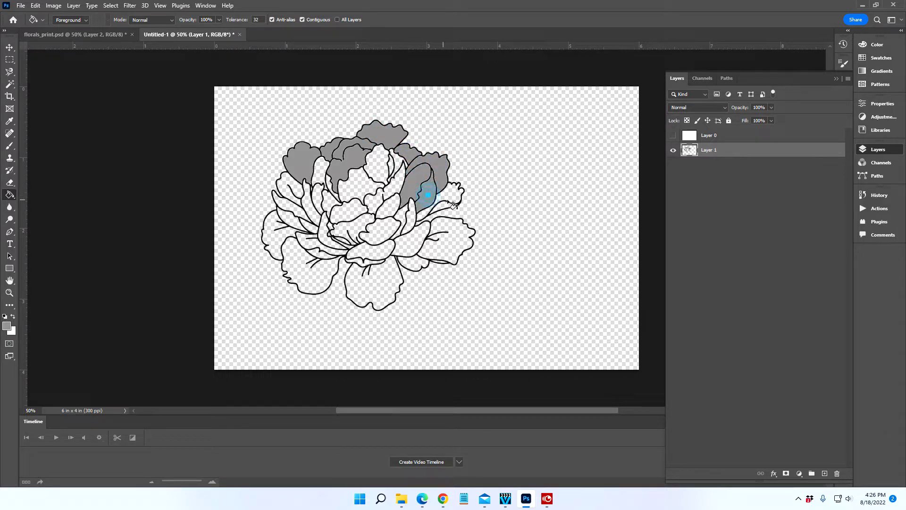
left_click(452, 193)
left_click(441, 208)
left_click(462, 241)
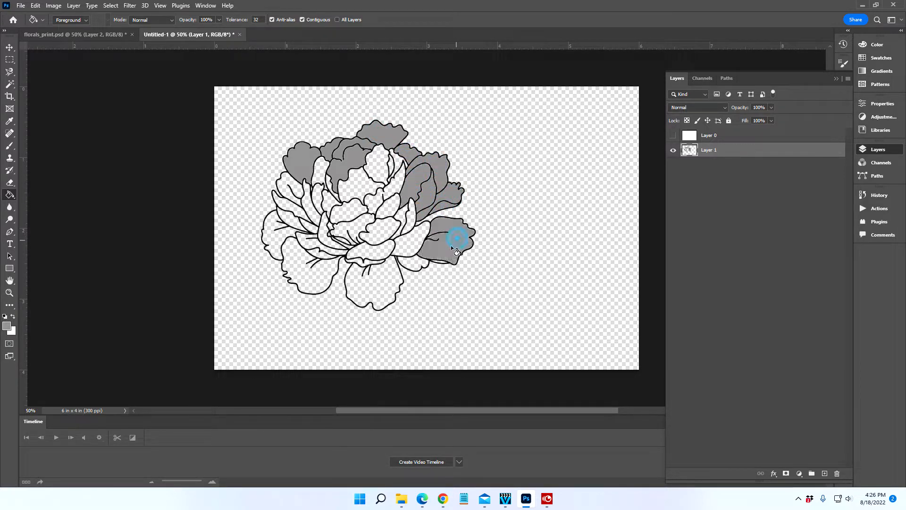
left_click(441, 260)
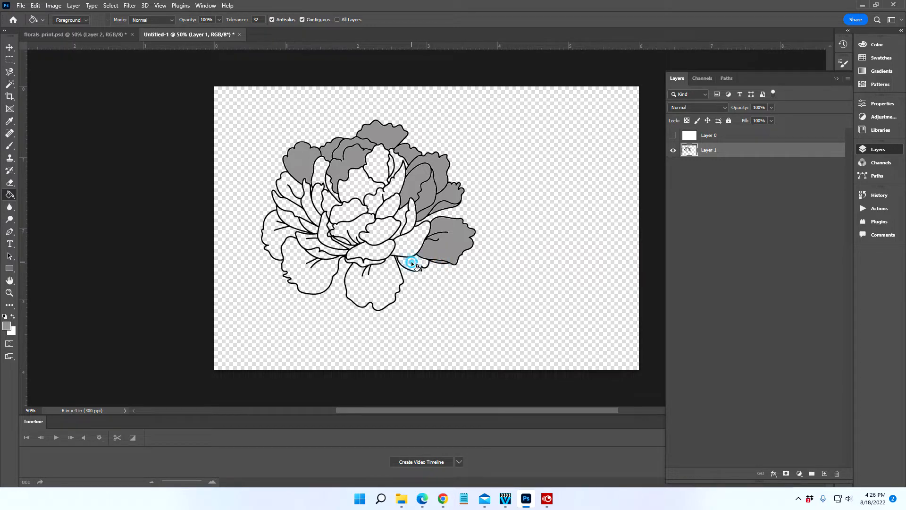
left_click(405, 236)
left_click(408, 212)
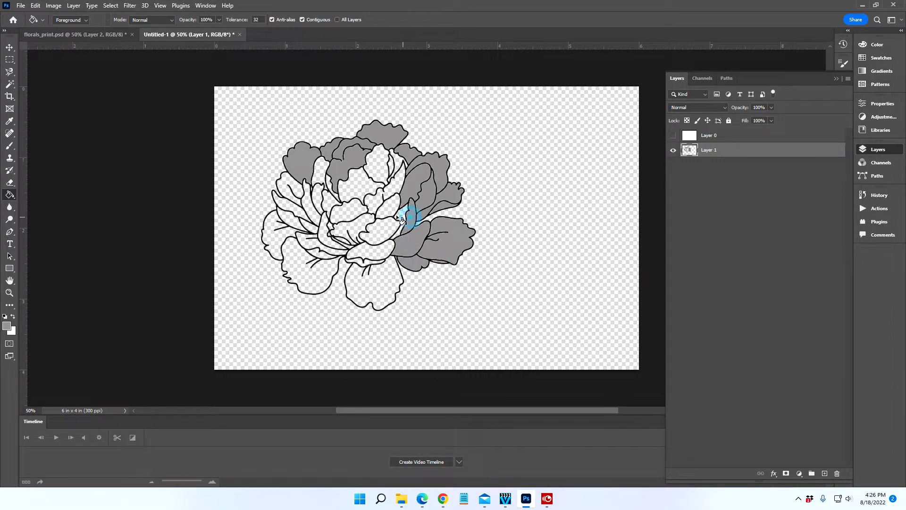
left_click(387, 206)
left_click(395, 189)
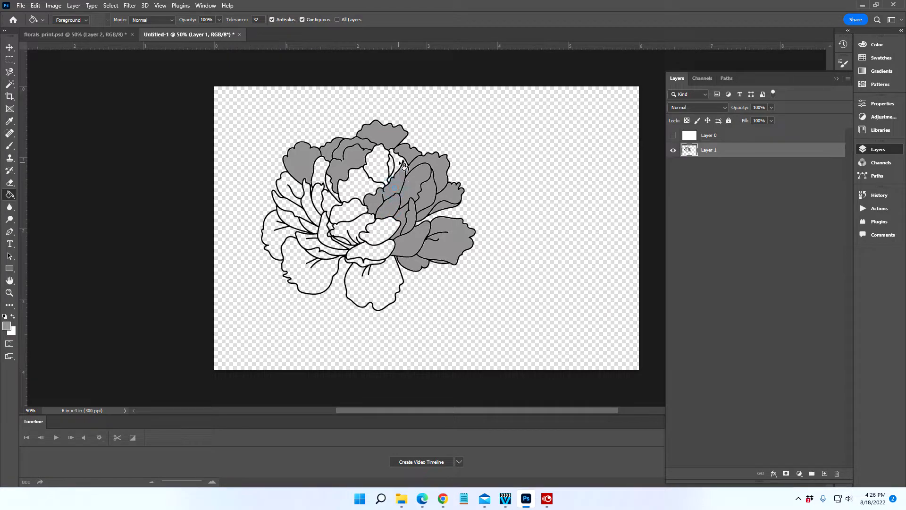
left_click(378, 167)
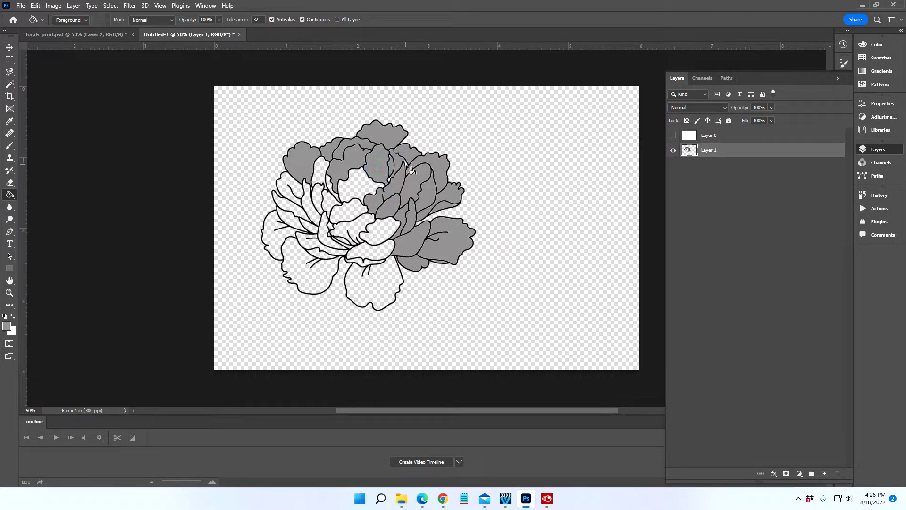
left_click(405, 166)
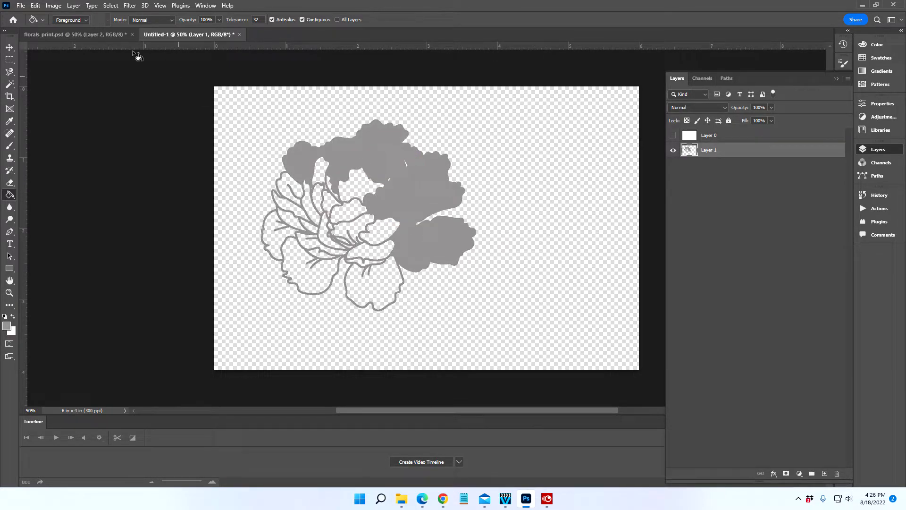
left_click(36, 6)
left_click(39, 15)
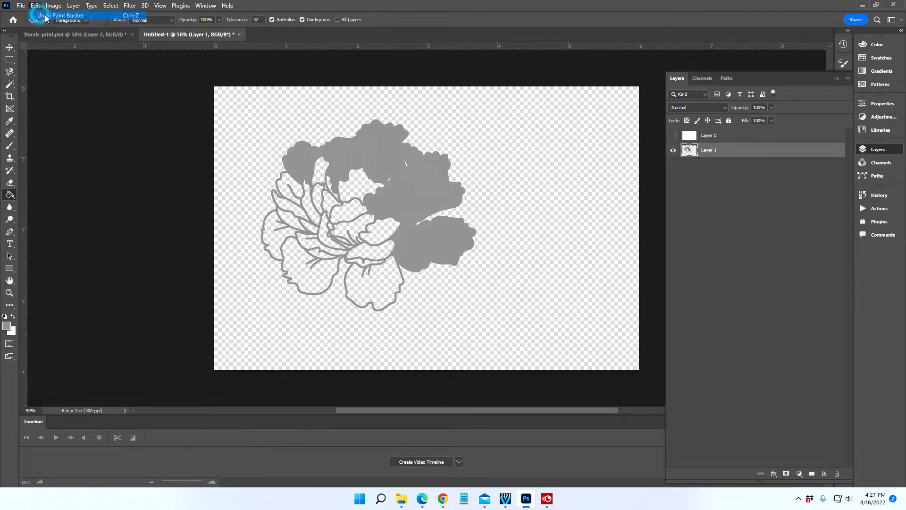
Fill the large open petal at the flower's center with gray
left_click(361, 180)
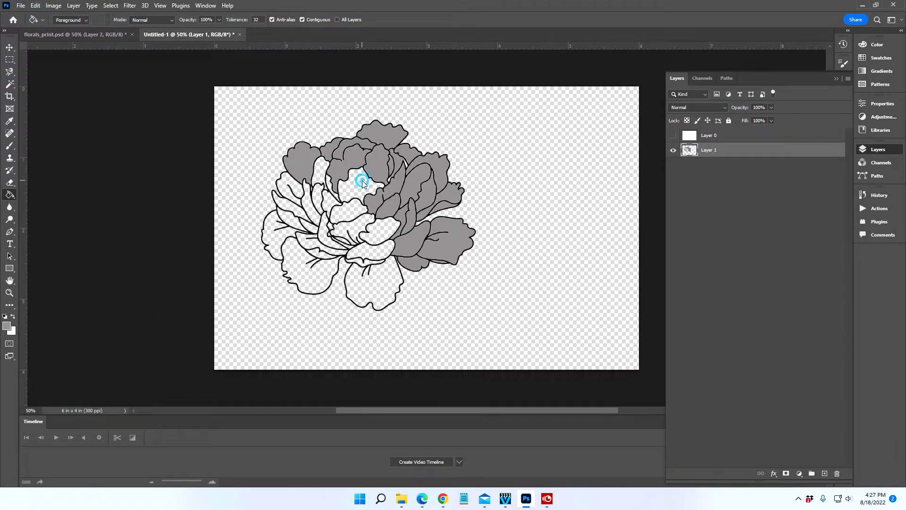
left_click(329, 184)
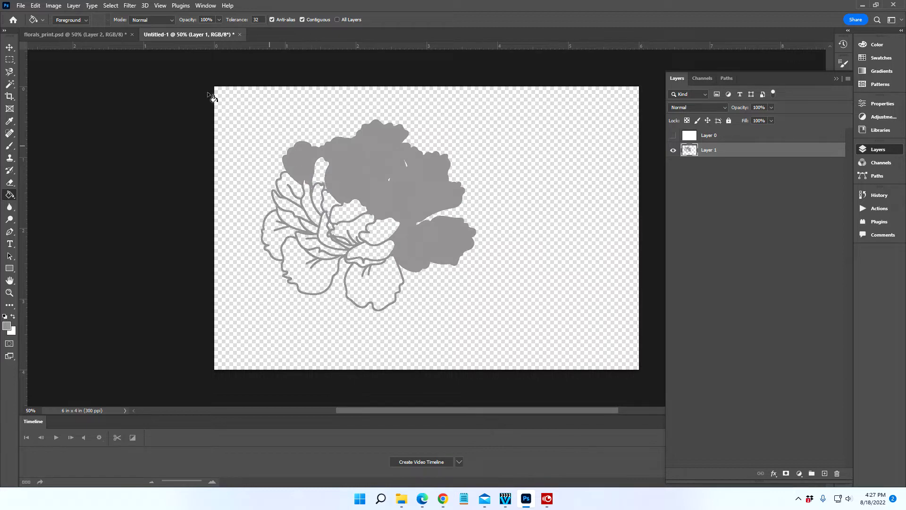
left_click(35, 5)
left_click(39, 15)
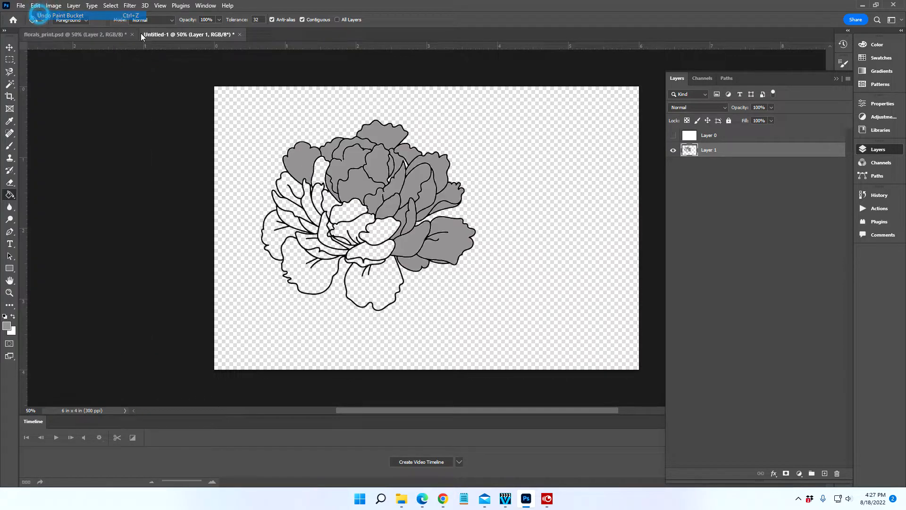
Fill the flower's remaining center, bottom and left-hand petals with gray
left_click(320, 170)
left_click(320, 192)
left_click(329, 204)
left_click(344, 210)
left_click(362, 220)
left_click(382, 229)
left_click(379, 250)
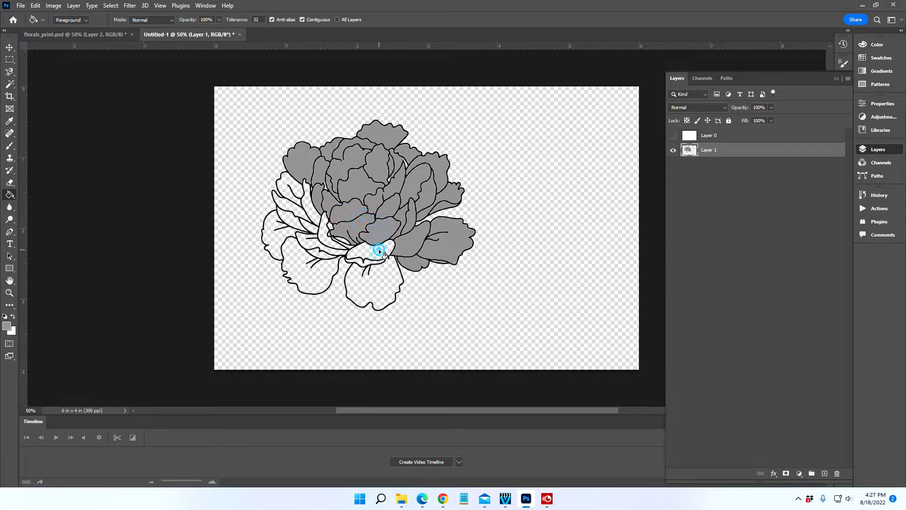
left_click(364, 267)
left_click(360, 289)
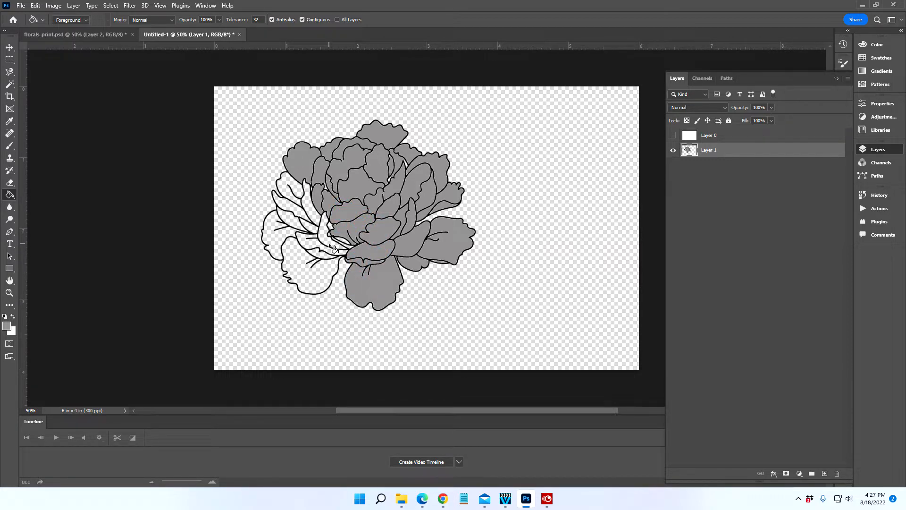
left_click(331, 244)
left_click(342, 239)
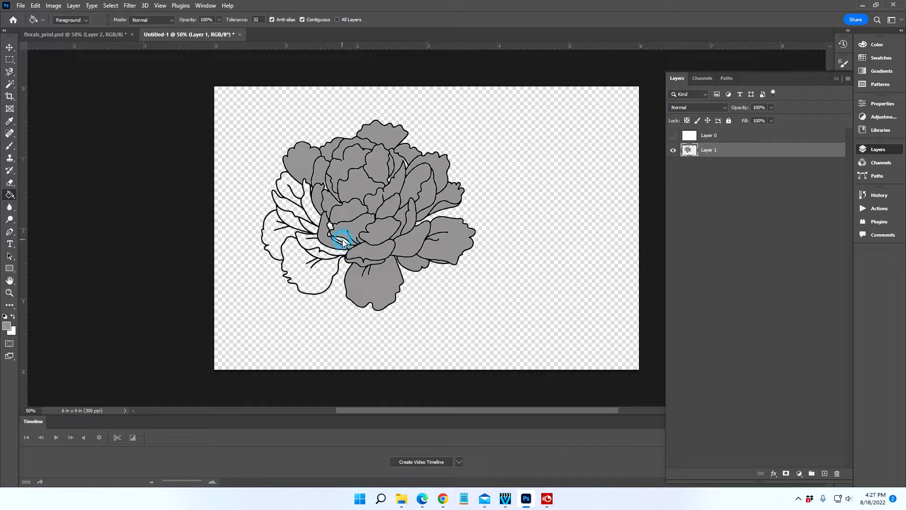
left_click(326, 218)
left_click(307, 203)
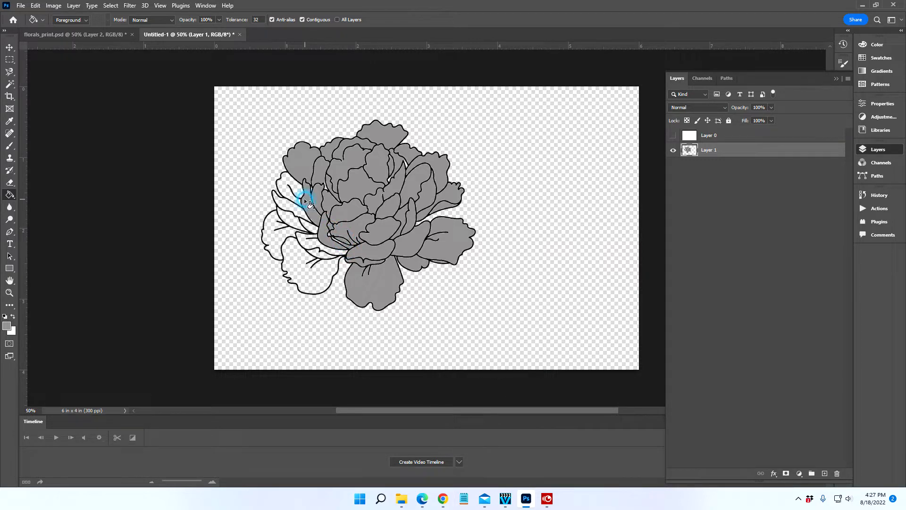
left_click(294, 190)
left_click(285, 208)
left_click(292, 223)
left_click(306, 230)
left_click(307, 241)
left_click(318, 255)
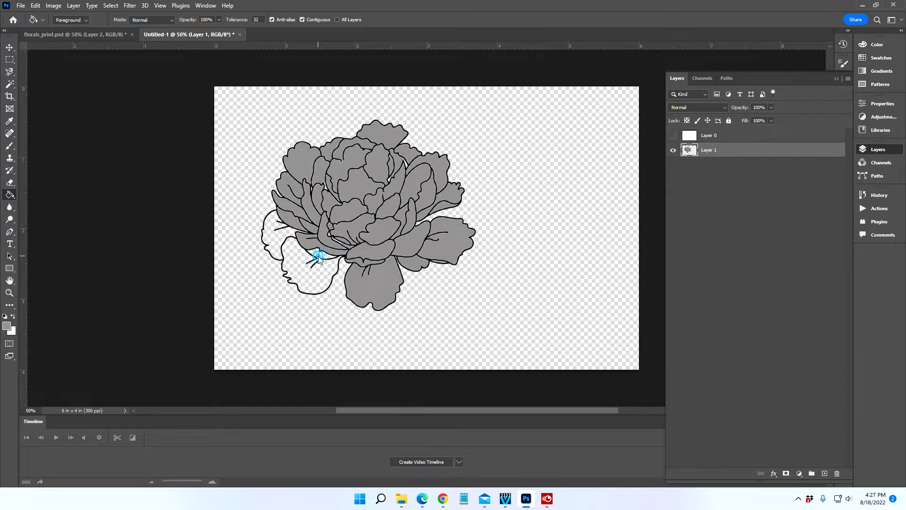
left_click(294, 259)
left_click(277, 245)
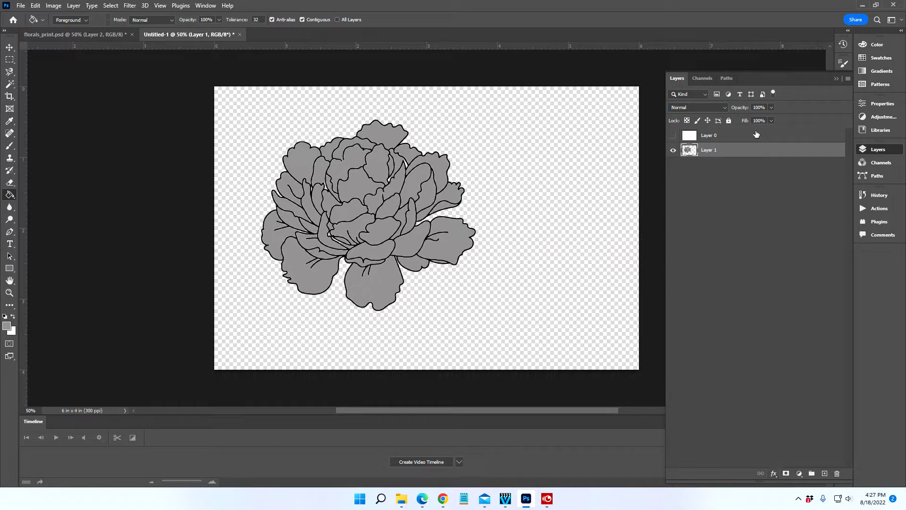
Add a 3 px Stroke layer style with outside position to the filled flower layer
left_click(773, 473)
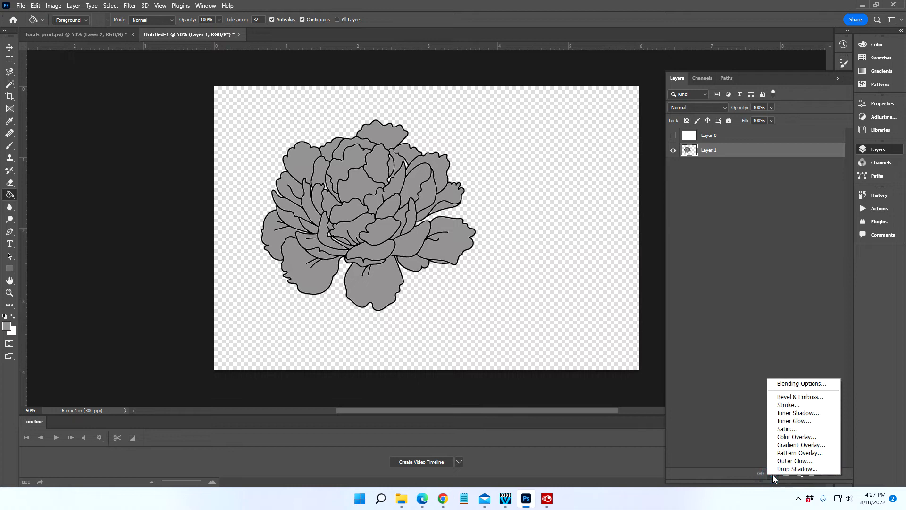
left_click(797, 405)
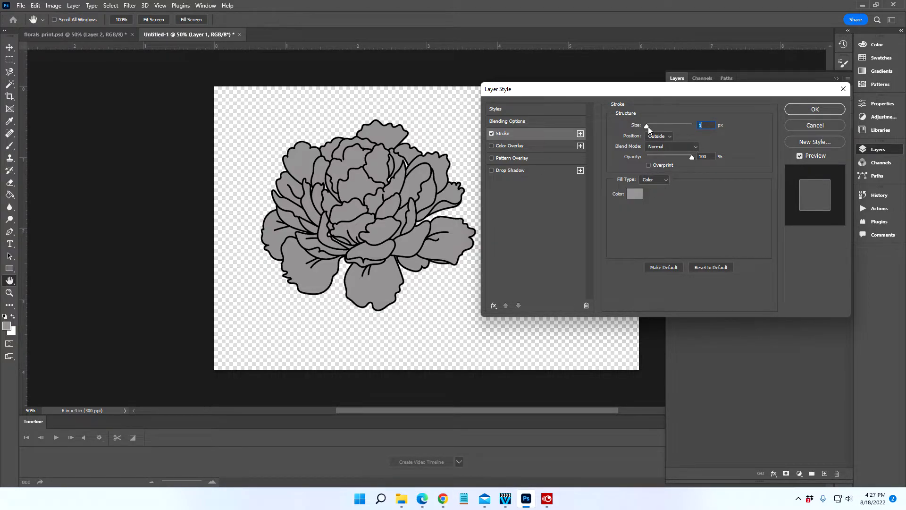
left_click_drag(647, 126, 647, 126)
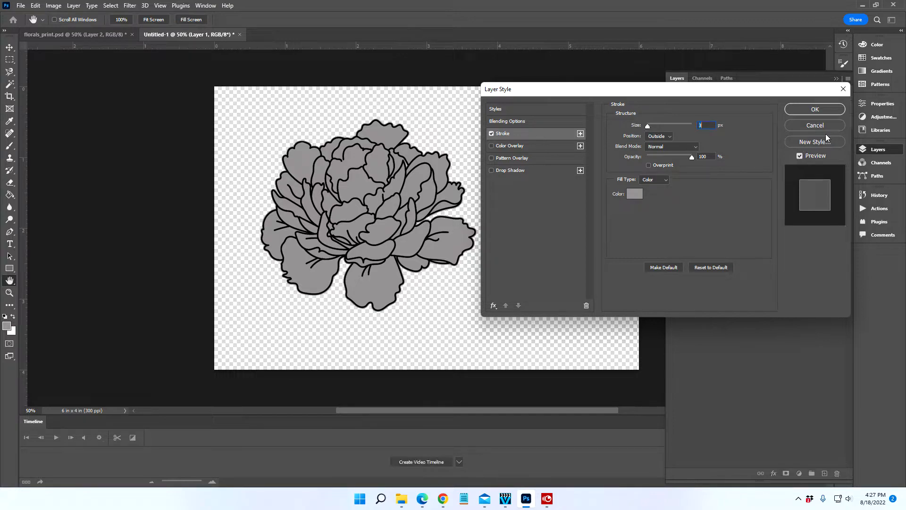
left_click(810, 110)
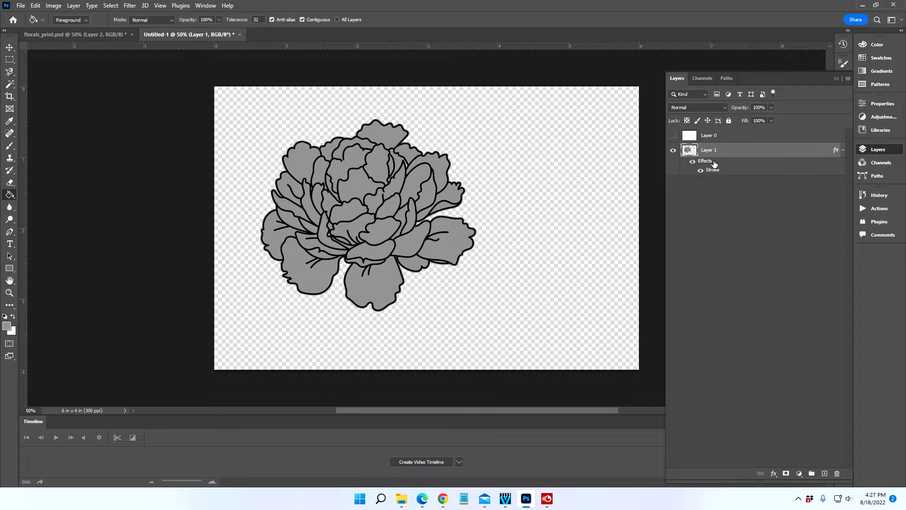
Move the flower layer above the hidden white layer and add an empty layer at the bottom of the stack
left_click_drag(751, 154, 751, 136)
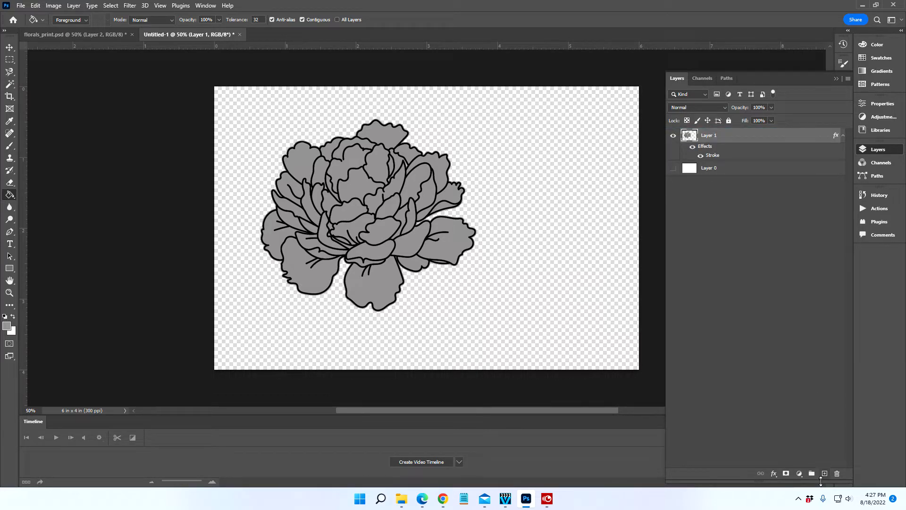
left_click(825, 472)
left_click_drag(745, 135, 748, 188)
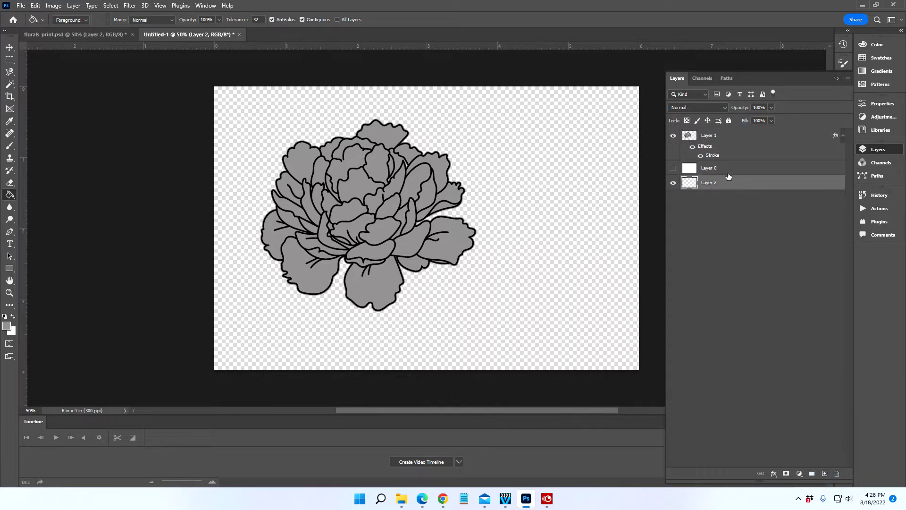
Select the flower layer and open treed-myoasis-tnpp12.jpg from the My Oasis TN Papers folder
left_click(739, 137)
left_click(20, 6)
left_click(31, 25)
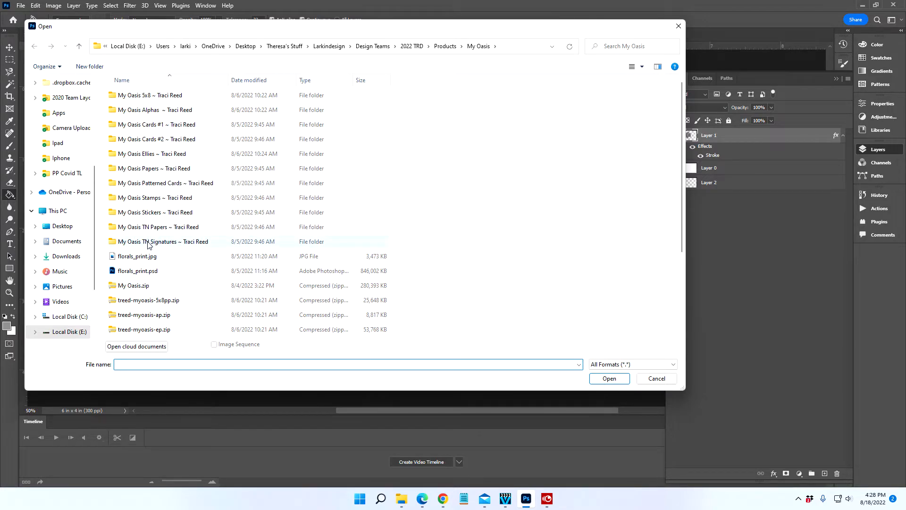
double_click(147, 228)
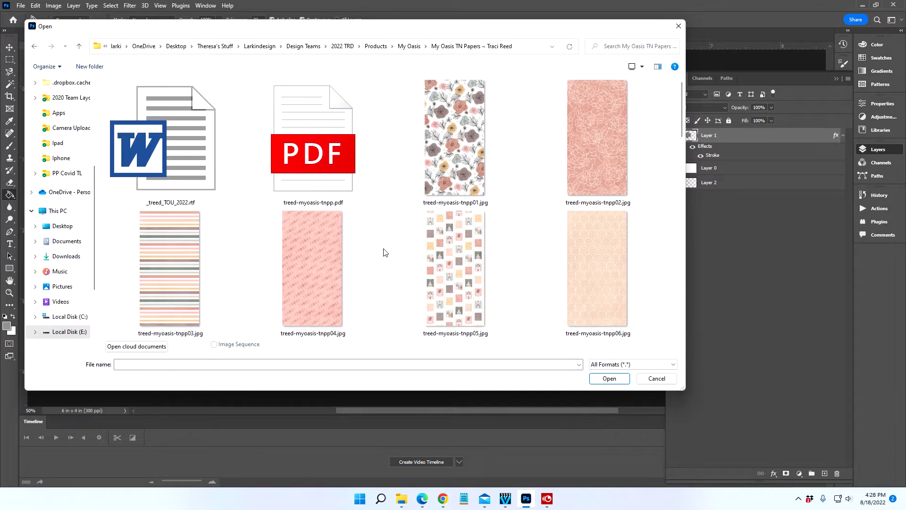
scroll(384, 252, "down", 3)
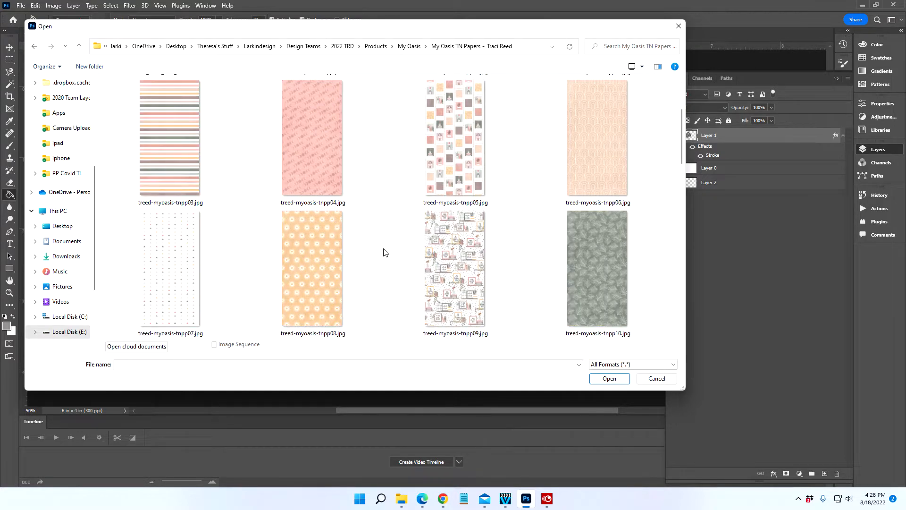
scroll(383, 252, "down", 3)
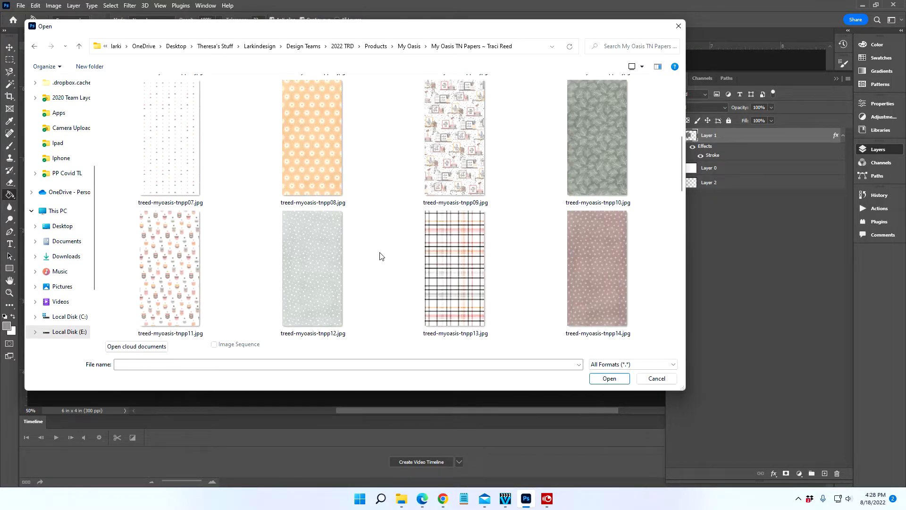
left_click(314, 263)
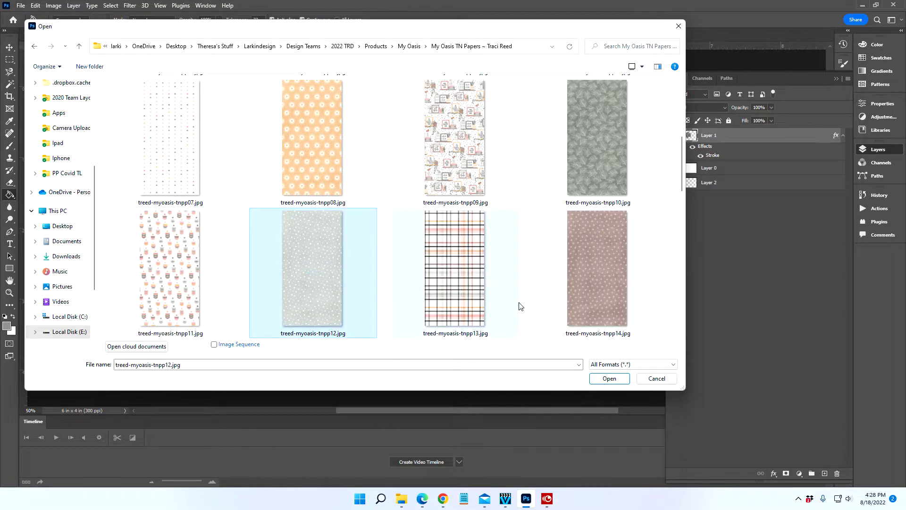
left_click(604, 376)
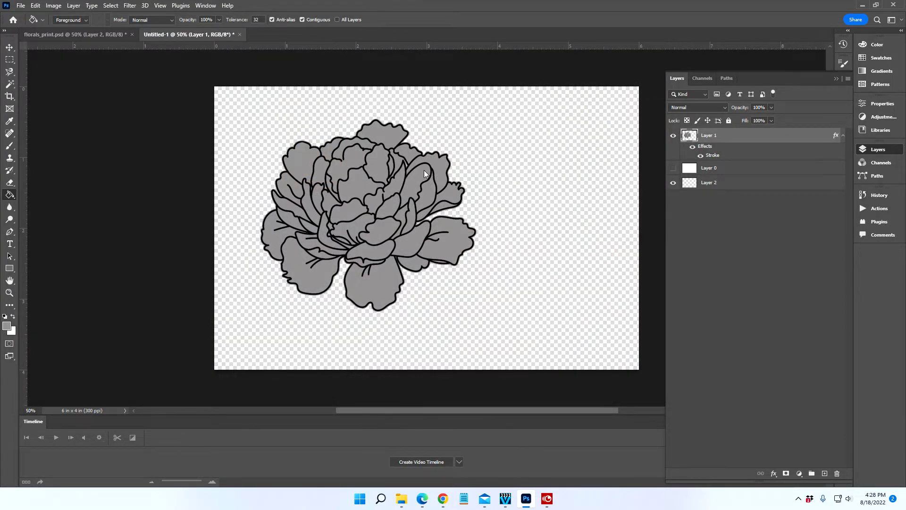
Copy the whole dotted paper into the flower document above the flower layer, converting its colors, and align it with the canvas's left edge
key("v")
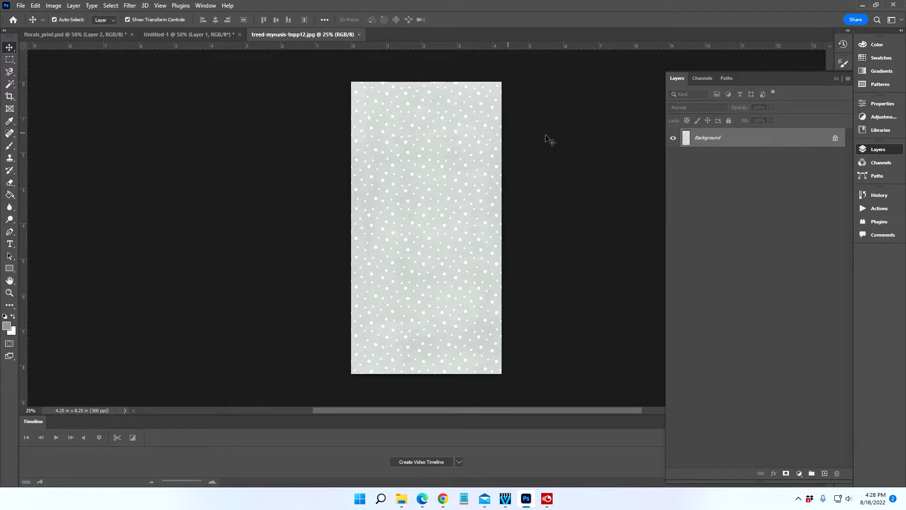
key("ctrl+a")
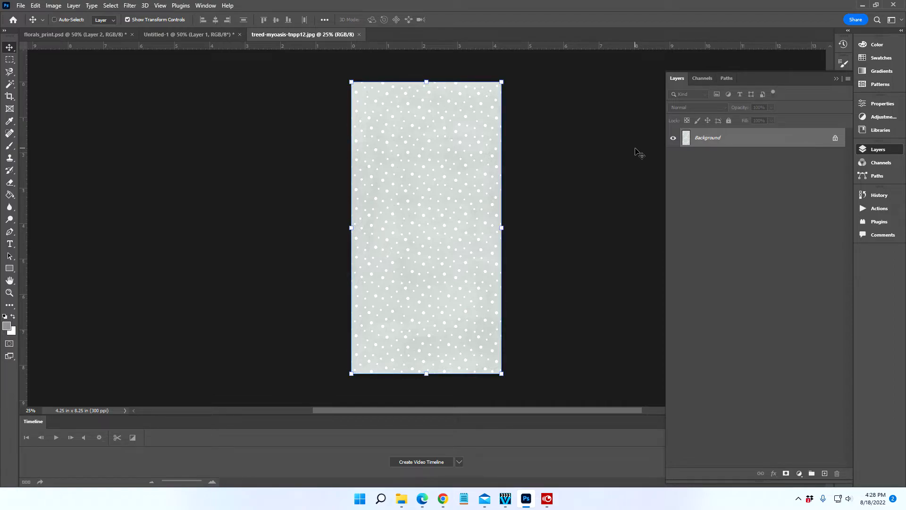
left_click(183, 35)
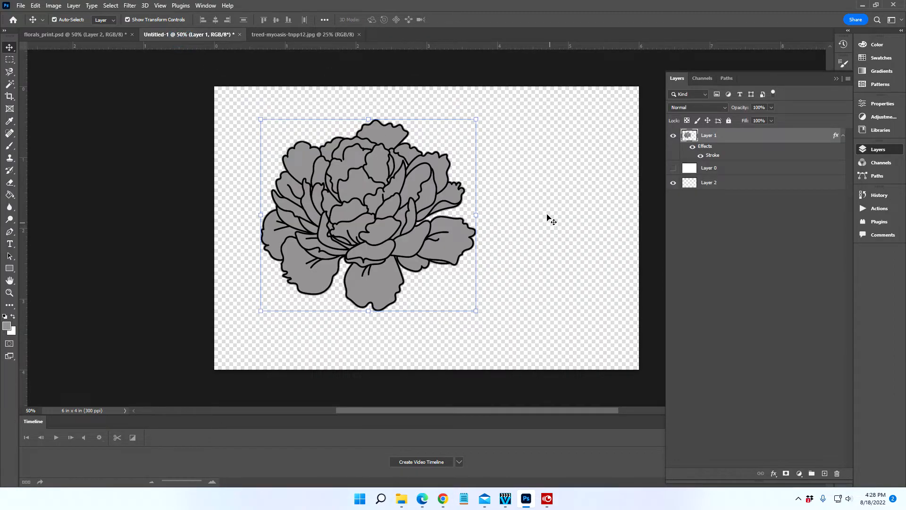
key("ctrl+v")
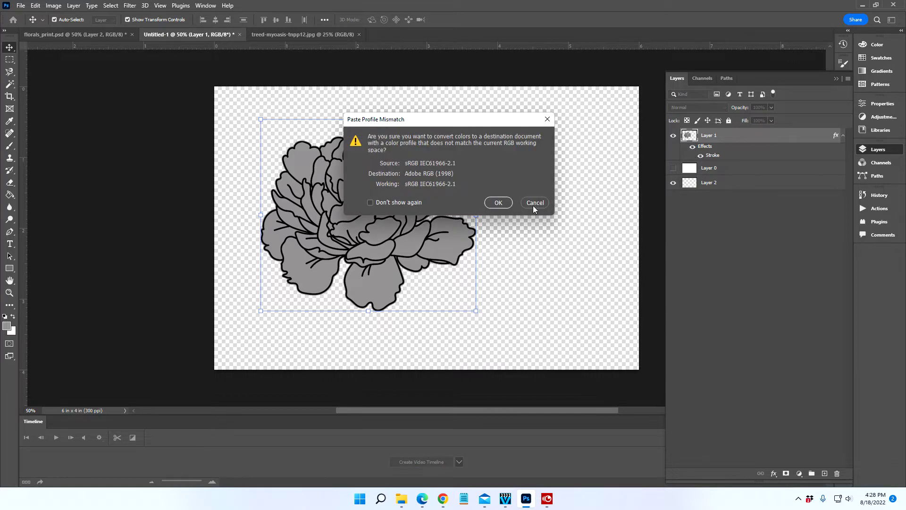
left_click(498, 203)
left_click_drag(446, 217, 385, 218)
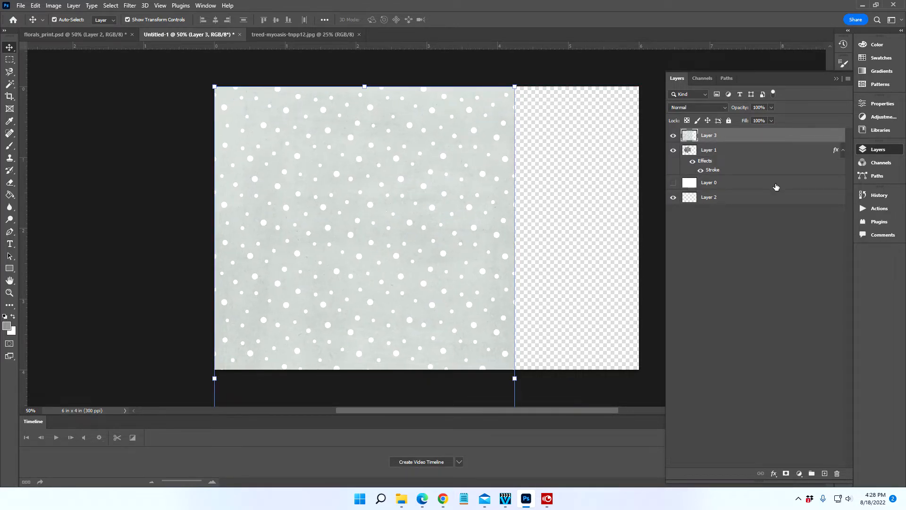
Clip the dotted paper to the gray flower layer and adjust the size of the flower's Stroke effect
right_click(732, 136)
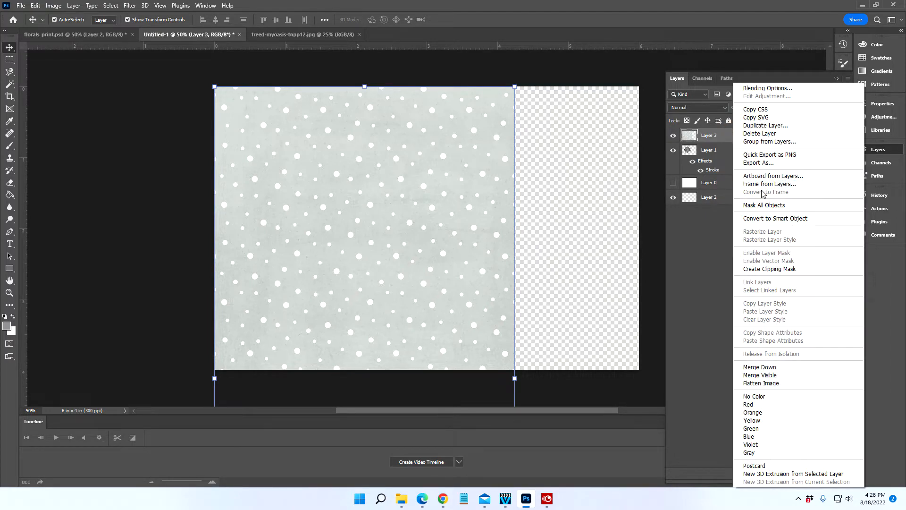
left_click(761, 270)
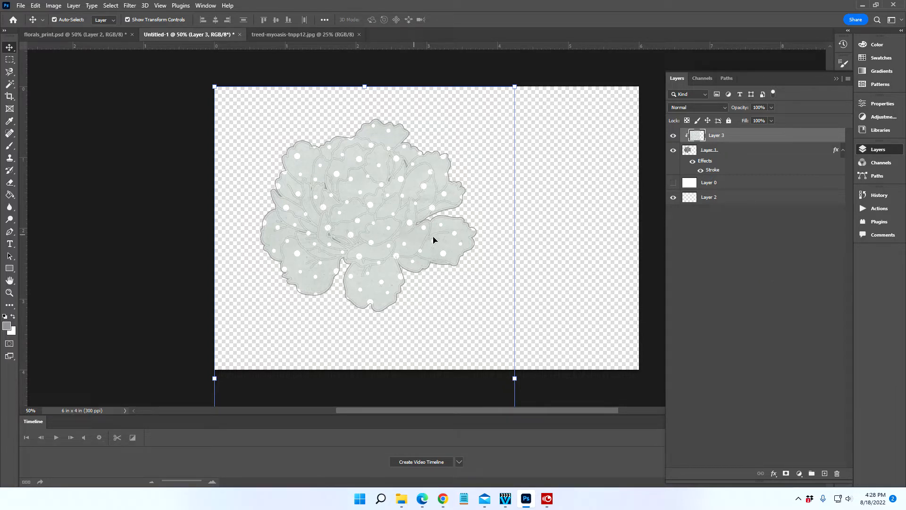
double_click(717, 176)
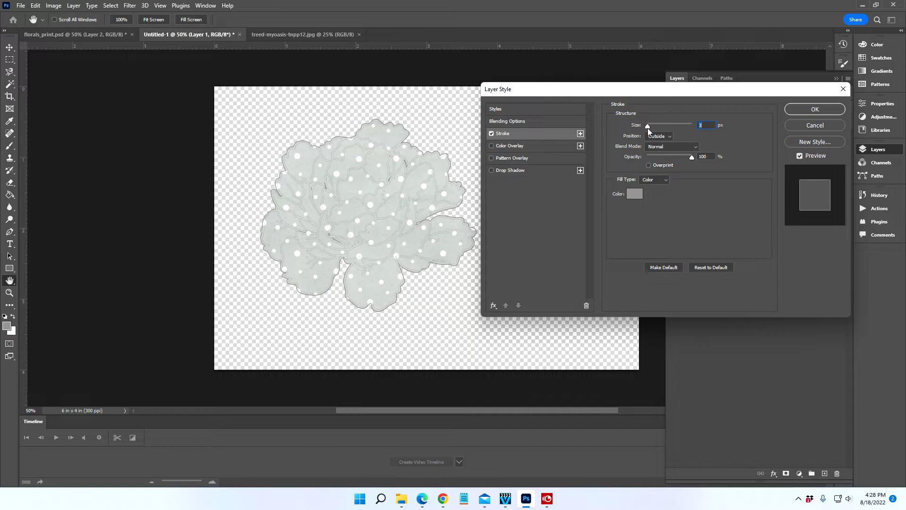
left_click_drag(647, 128, 648, 128)
left_click(816, 109)
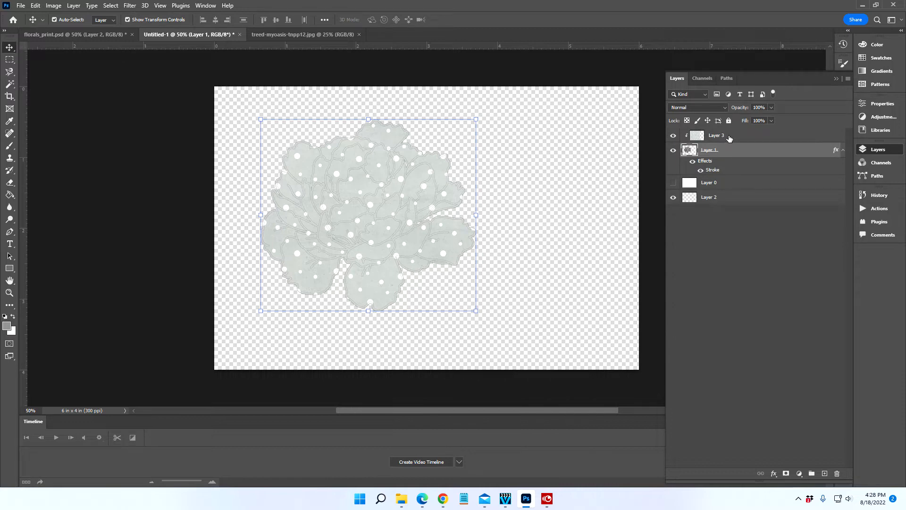
Set the foreground color to white and stamp the flower outline over the petals on a new layer above the dotted paper
left_click(729, 136)
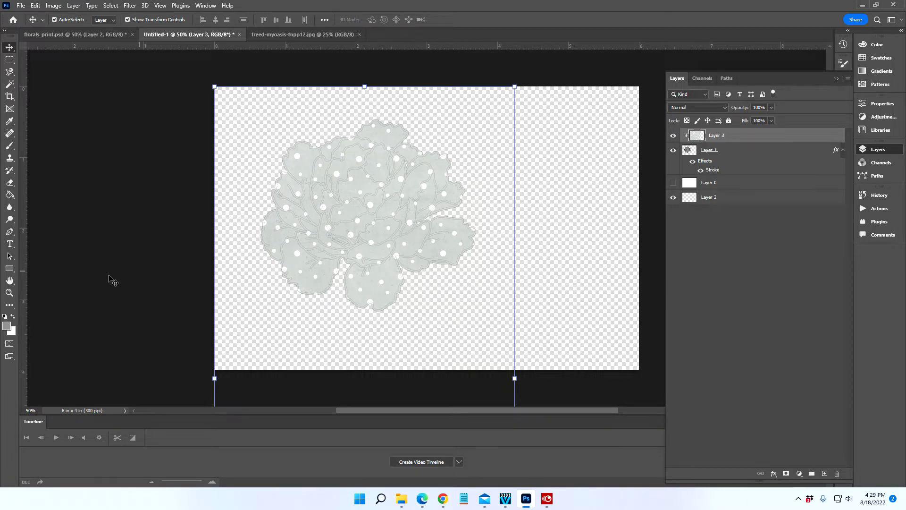
left_click(14, 316)
left_click(6, 325)
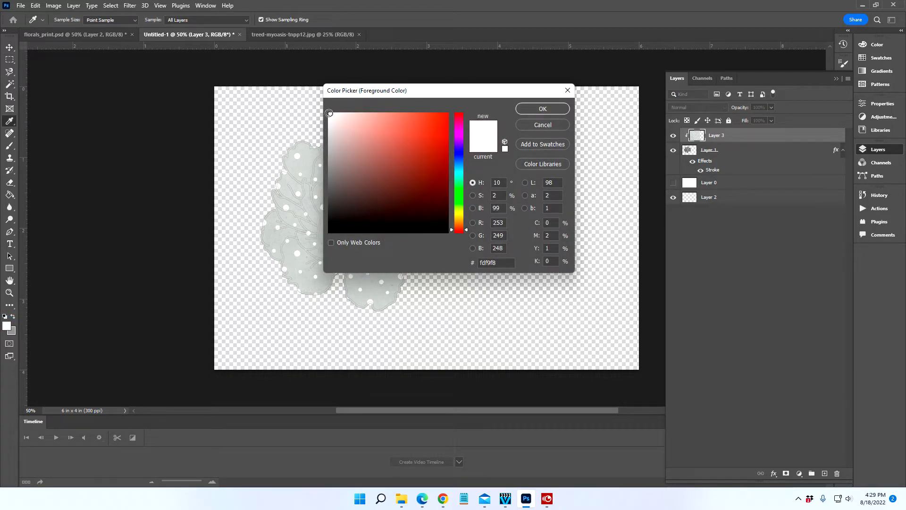
left_click(543, 109)
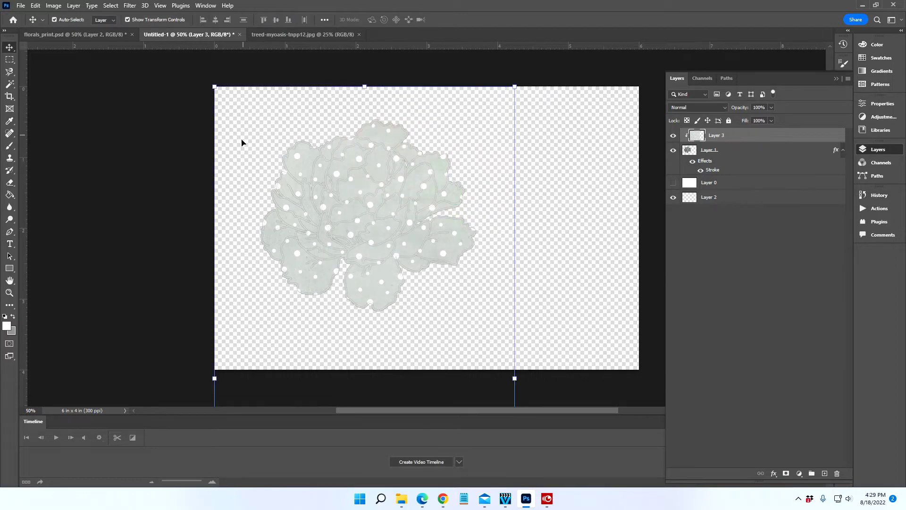
left_click(9, 145)
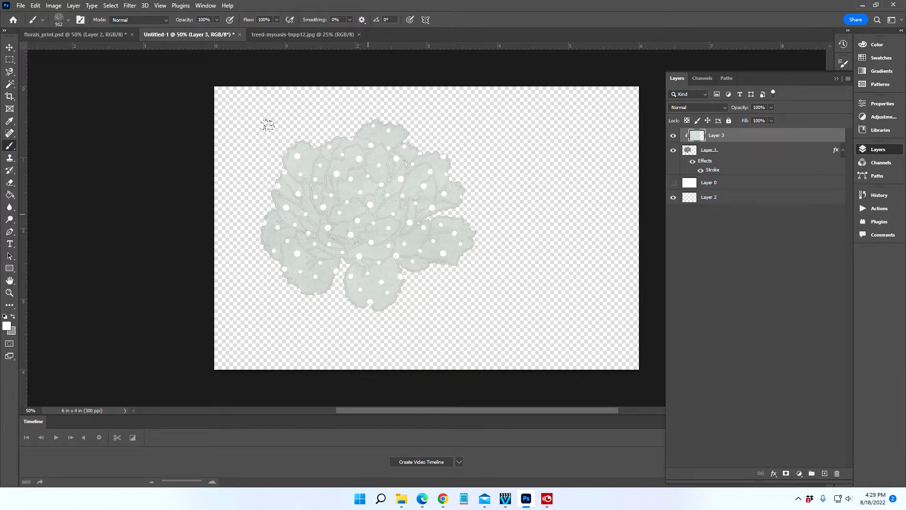
left_click(824, 473)
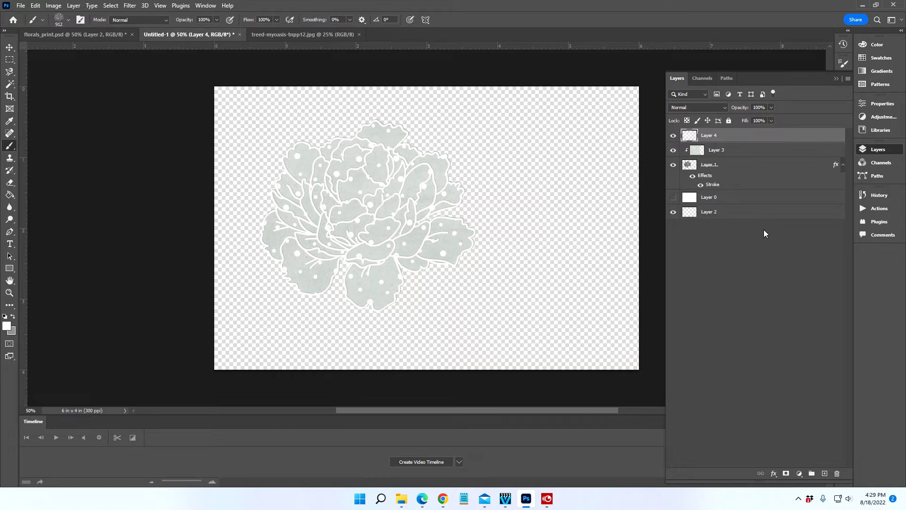
Scale the clipped dotted paper to 74.40% with proportions linked and reposition it so it covers the flower
left_click(734, 149)
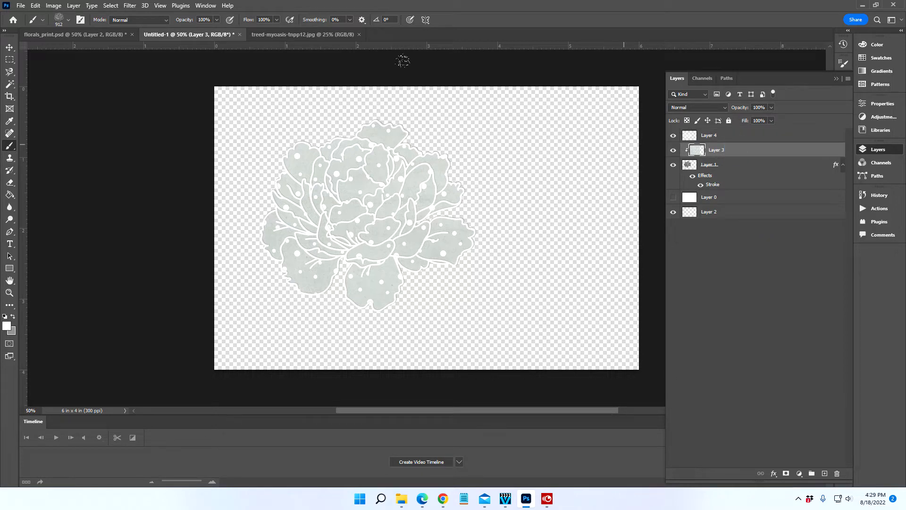
left_click(9, 47)
scroll(550, 283, "down", 6)
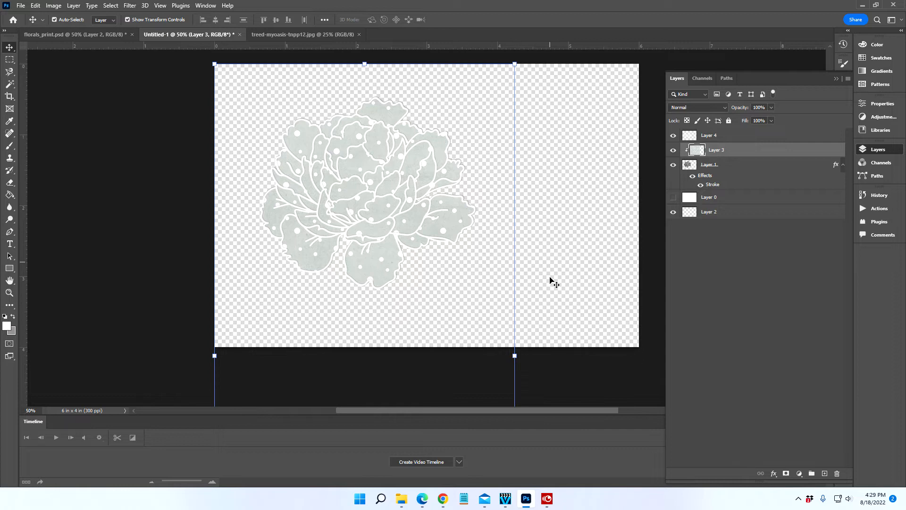
scroll(547, 286, "down", 3)
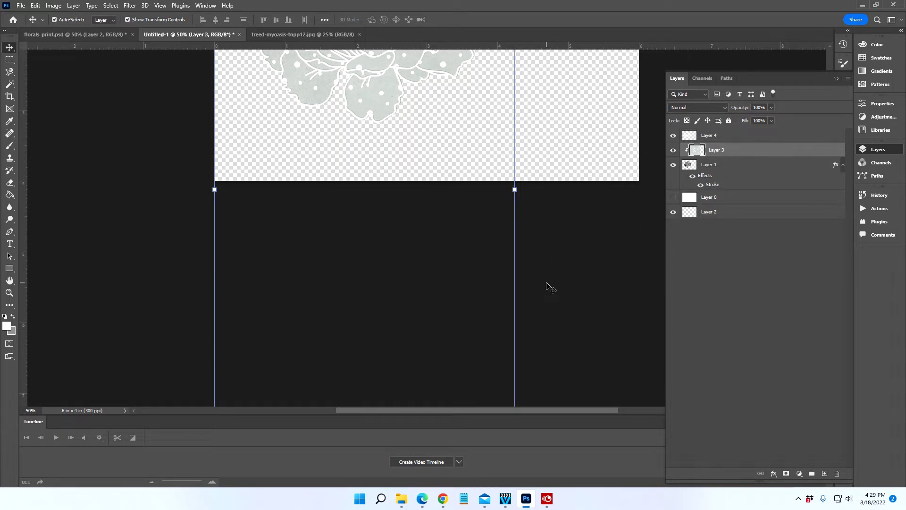
scroll(546, 307, "up", 4)
scroll(485, 129, "up", 5)
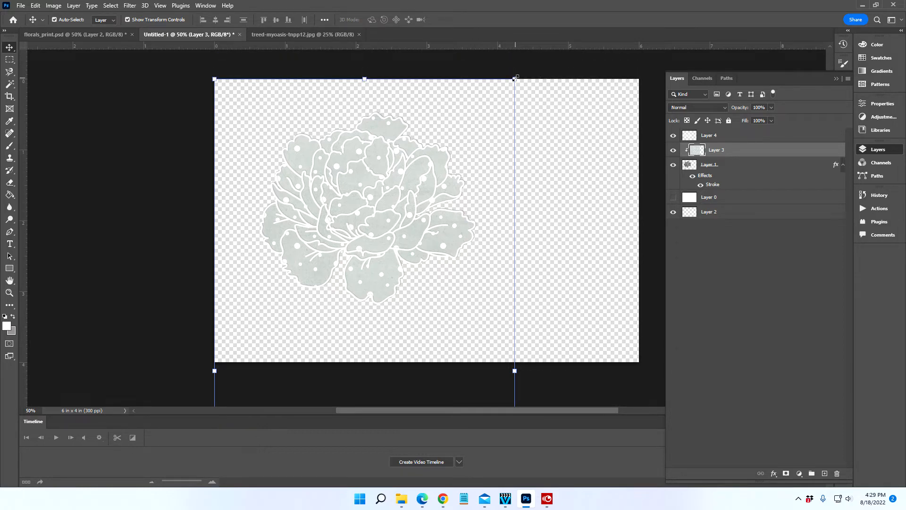
left_click(515, 80)
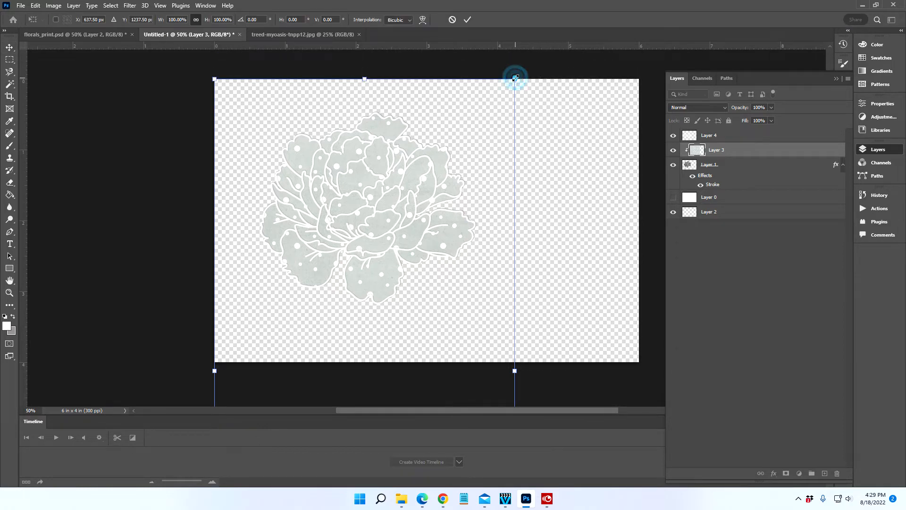
left_click(196, 20)
left_click_drag(213, 79, 228, 106)
left_click_drag(514, 107, 459, 170)
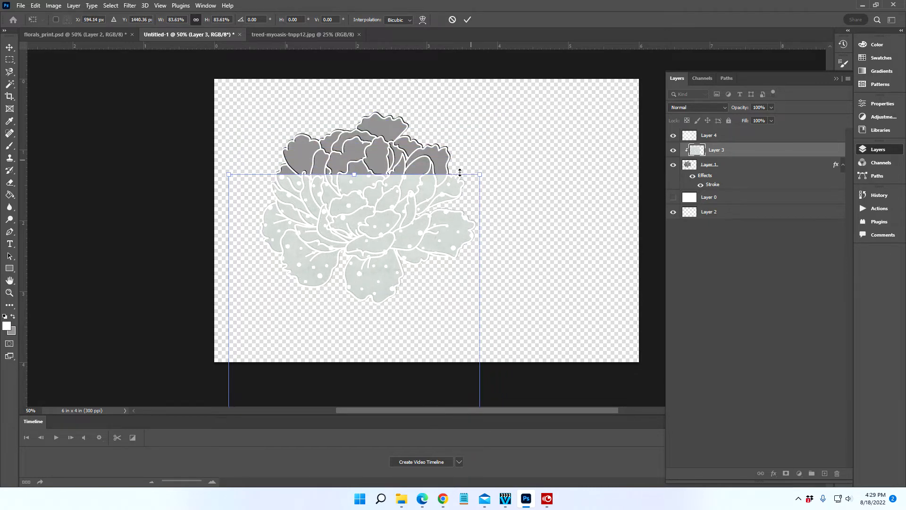
left_click_drag(228, 173, 256, 228)
left_click_drag(455, 365, 457, 214)
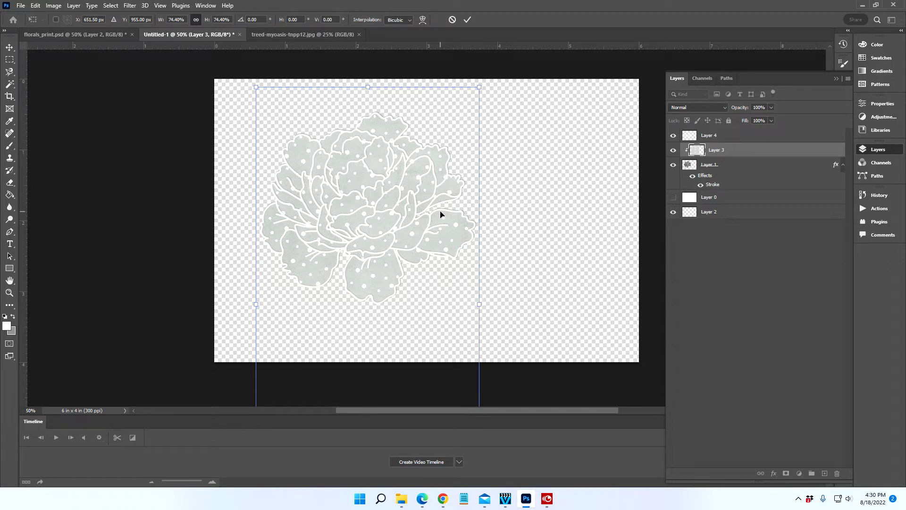
left_click(467, 19)
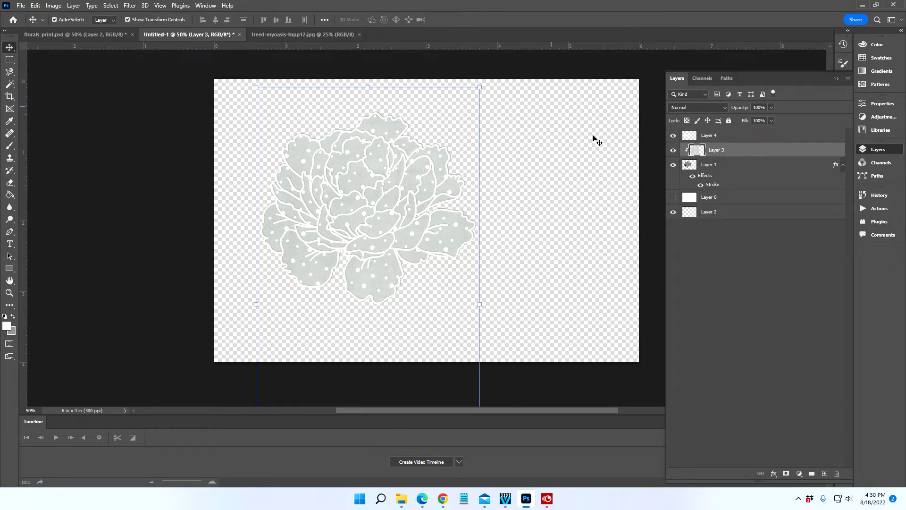
Select the outline, dotted paper and gray flower layers and move them together to the canvas's left edge
left_click(733, 165)
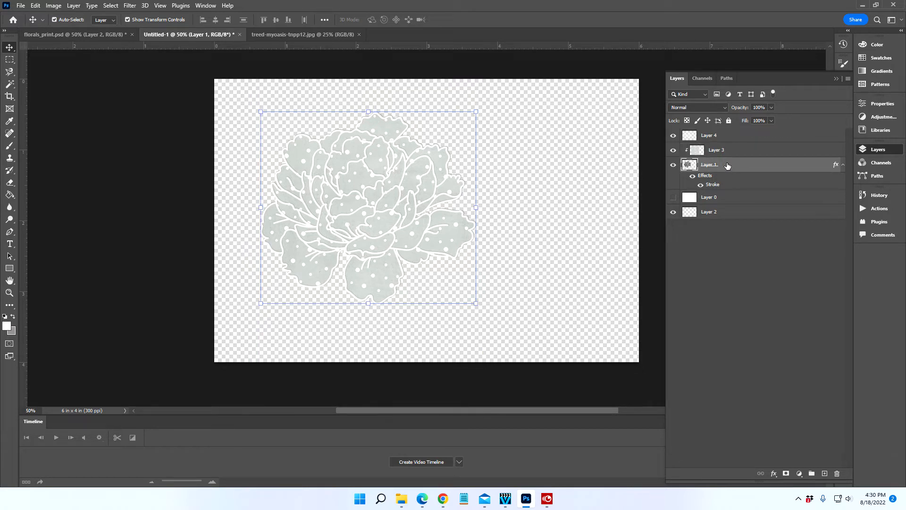
left_click(733, 137, "shift")
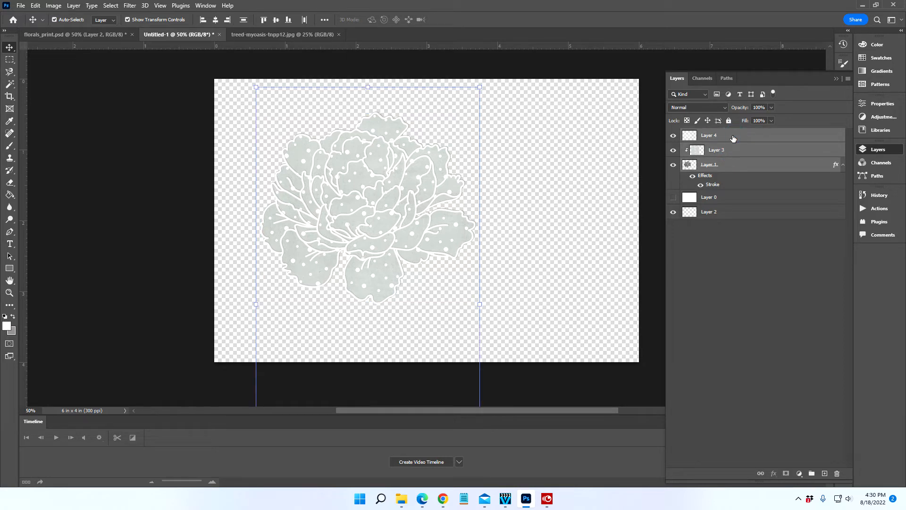
key("shift+Left")
key("shift+Left")
key("shift+Left")
key("shift+Left")
key("shift+Left")
key("shift+Left")
key("shift+Left")
key("shift+Left")
key("shift+Left")
key("shift+Left")
key("shift+Left")
key("shift+Left")
key("shift+Left")
key("shift+Left")
key("shift+Left")
key("shift+Left")
key("shift+Left")
key("shift+Left")
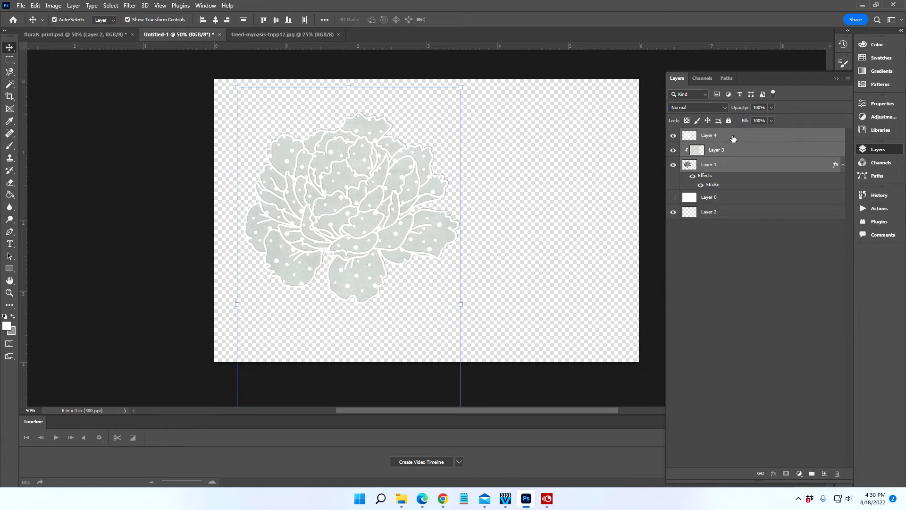
key("shift+Left")
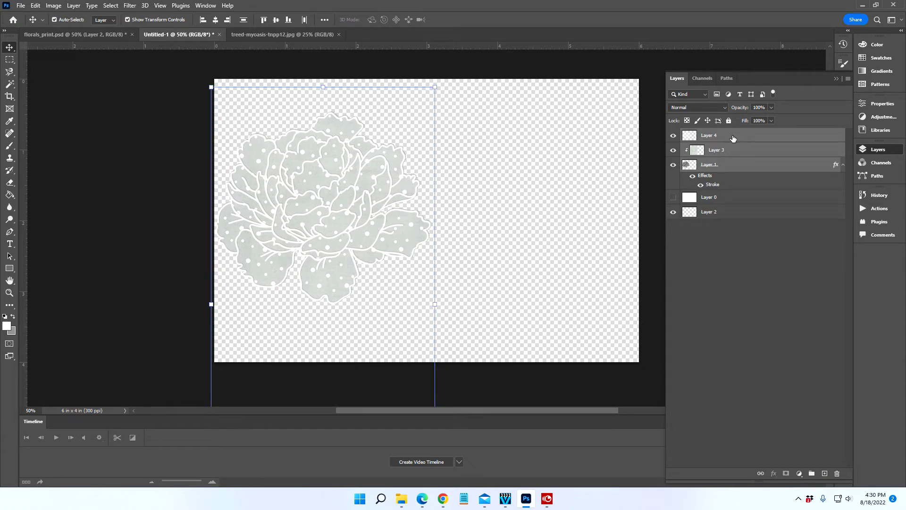
Duplicate the white outline layer and the gray flower layer without the dotted paper
left_click(732, 136)
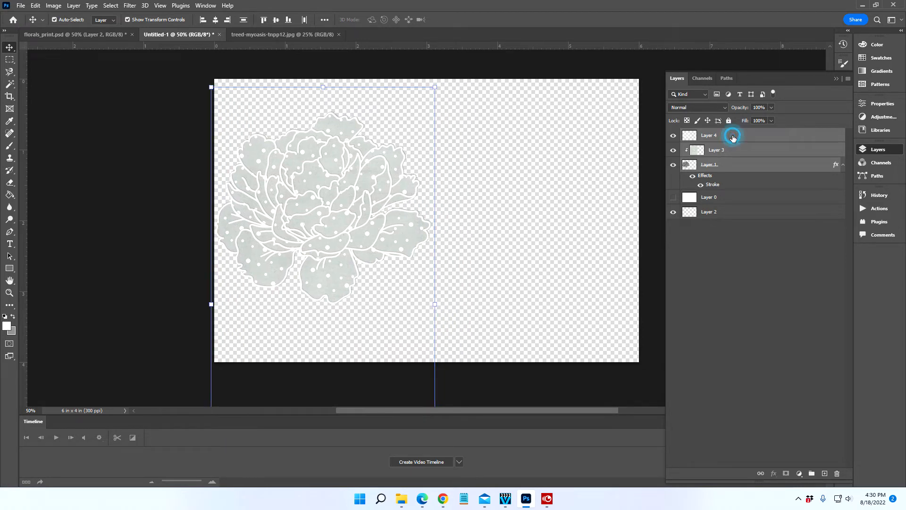
left_click(733, 165, "ctrl")
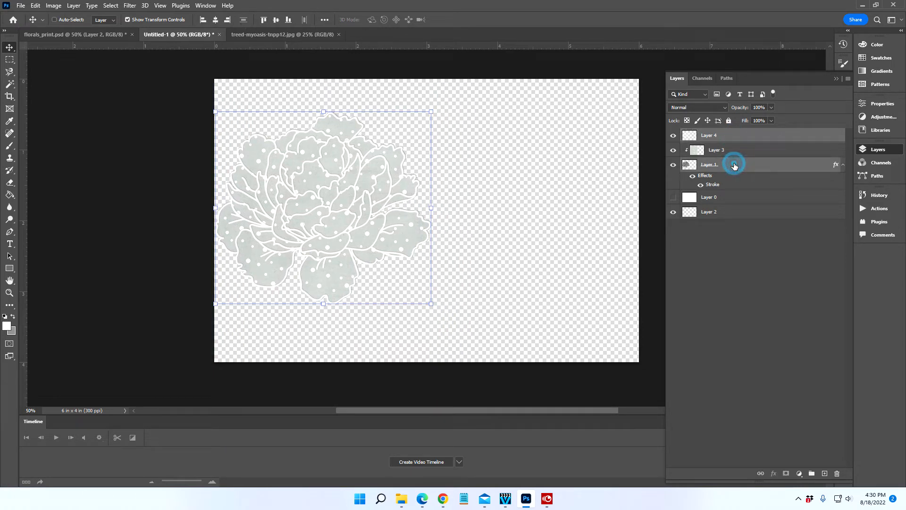
right_click(739, 140)
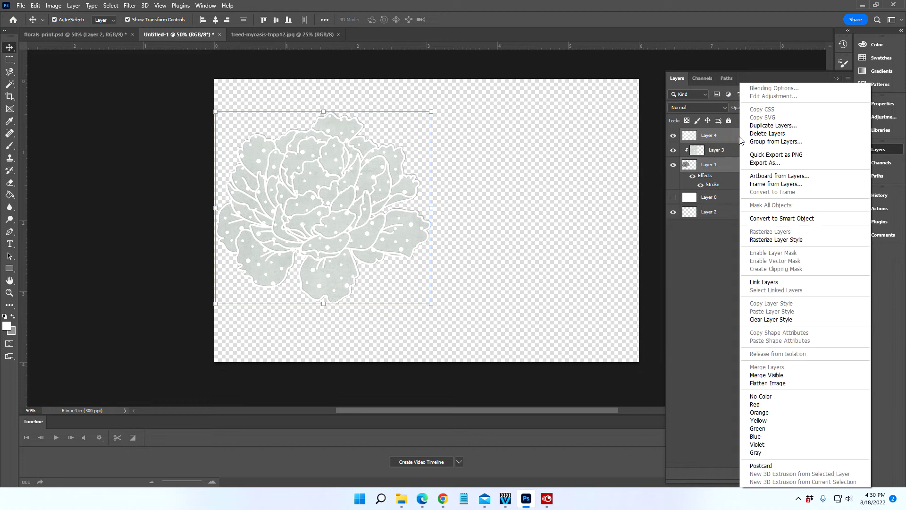
left_click(754, 127)
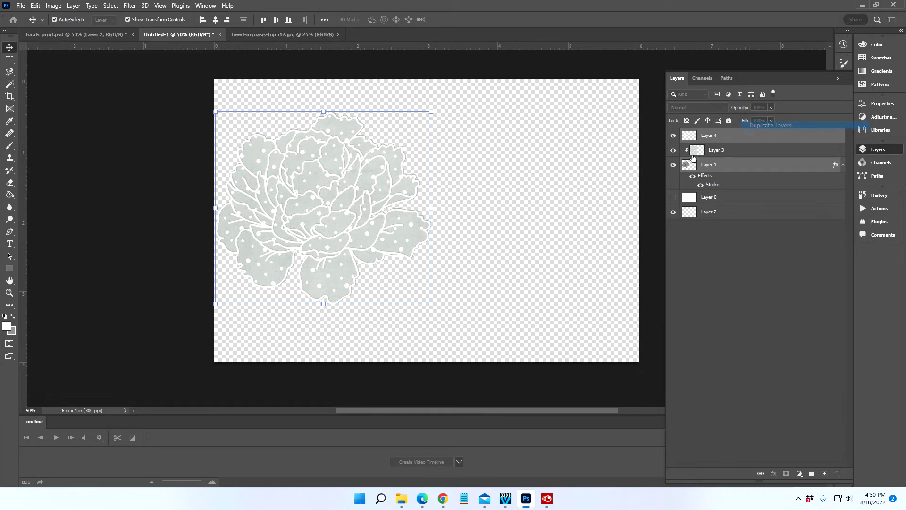
left_click(527, 137)
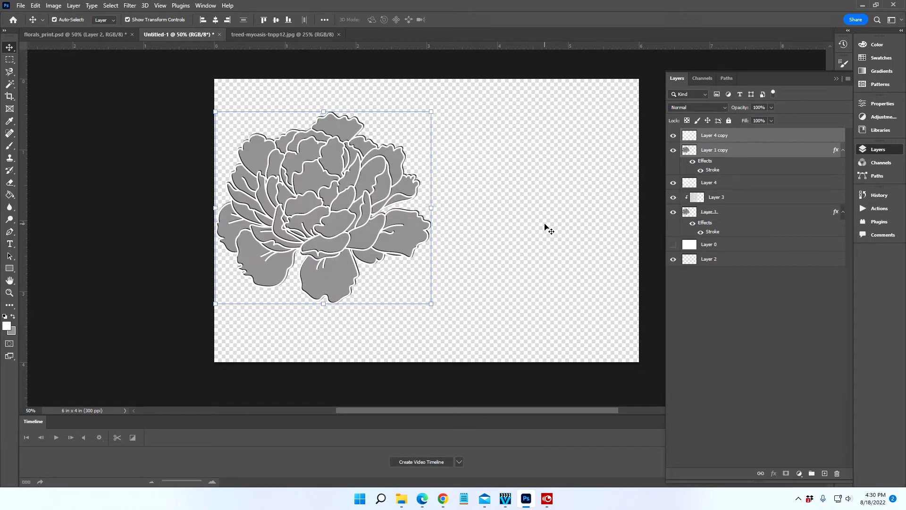
Move the duplicated outline and gray flower to the canvas's right edge beside the dotted flower, and select the gray flower copy
key("shift+Right")
key("shift+Right")
key("shift+Right")
key("shift+Right")
key("shift+Right")
key("shift+Right")
key("shift+Right")
key("shift+Right")
key("shift+Right")
key("shift+Right")
key("shift+Right")
key("shift+Right")
key("shift+Right")
key("shift+Right")
key("shift+Right")
key("shift+Right")
key("shift+Right")
key("shift+Right")
key("shift+Right")
key("shift+Right")
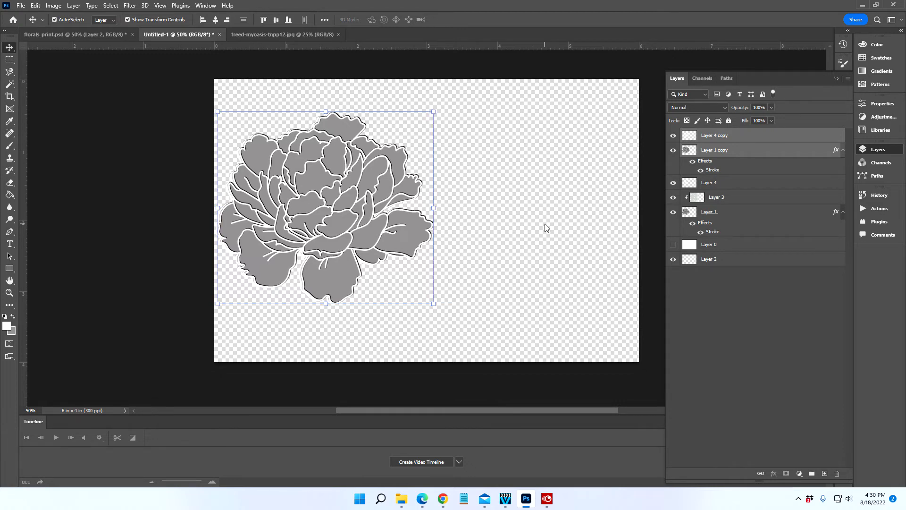
key("shift+Right")
key("shift+Right")
key("shift+Right")
key("shift+Right")
key("shift+Right")
key("shift+Right")
key("shift+Right")
key("shift+Right")
key("shift+Right")
key("shift+Right")
key("shift+Right")
key("shift+Right")
key("shift+Right")
key("shift+Right")
key("shift+Right")
key("shift+Right")
key("shift+Right")
key("shift+Right")
key("shift+Right")
key("shift+Right")
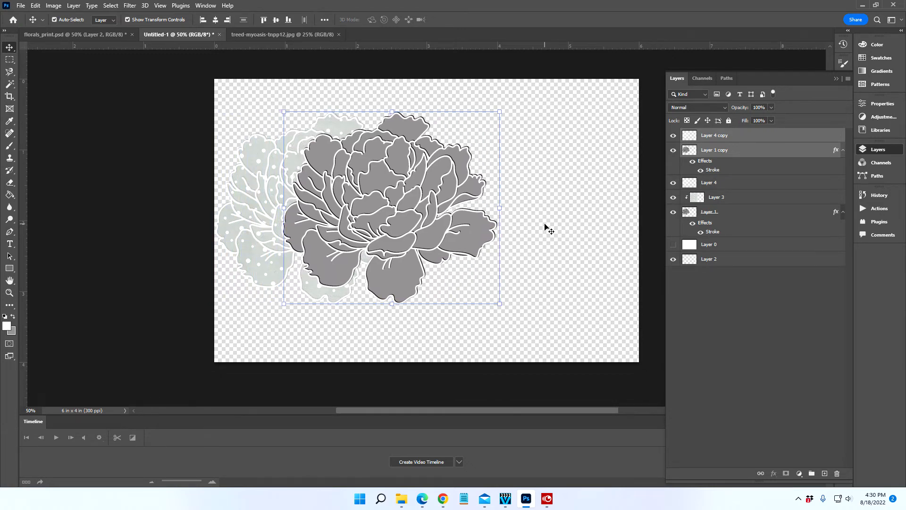
key("shift+Right")
key("shift+Right")
key("shift+Right")
key("shift+Right")
key("shift+Right")
key("shift+Right")
key("shift+Right")
key("shift+Right")
key("shift+Right")
key("shift+Right")
key("shift+Right")
key("shift+Right")
key("shift+Right")
key("shift+Right")
key("shift+Right")
key("shift+Right")
key("shift+Right")
key("shift+Right")
key("shift+Right")
key("shift+Right")
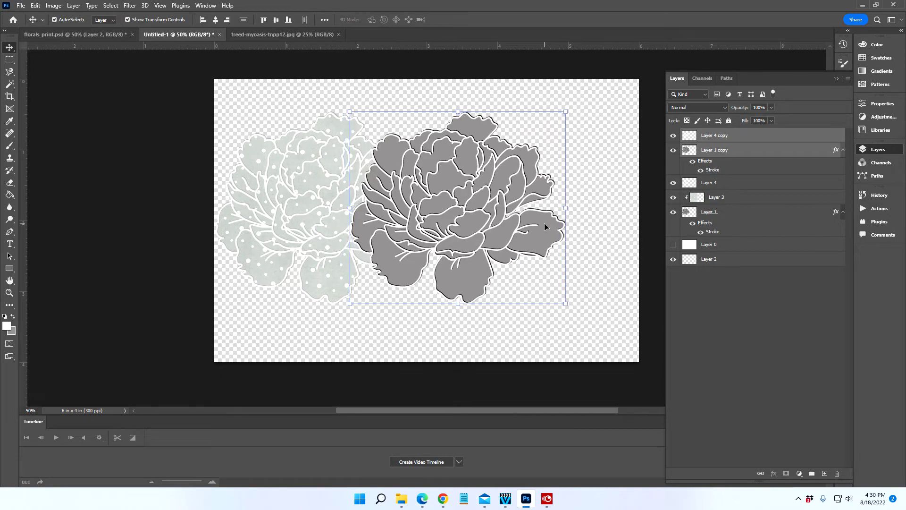
key("shift+Right")
key("shift+Right")
key("shift+Right")
key("shift+Right")
key("shift+Right")
key("shift+Right")
key("shift+Right")
key("shift+Right")
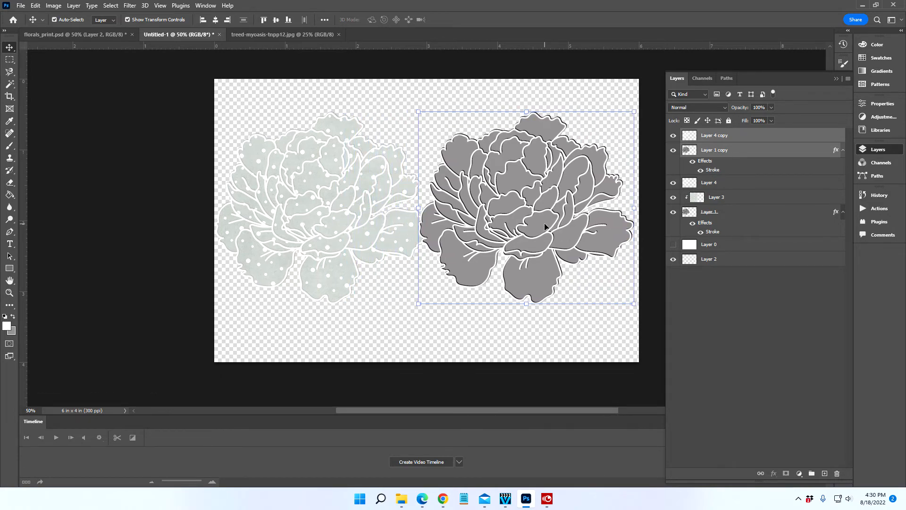
key("Right")
key("Right")
key("Right")
key("Right")
key("Right")
key("Right")
key("Right")
key("Right")
key("Right")
key("Right")
key("Right")
key("Right")
key("Right")
key("Right")
key("Right")
key("Right")
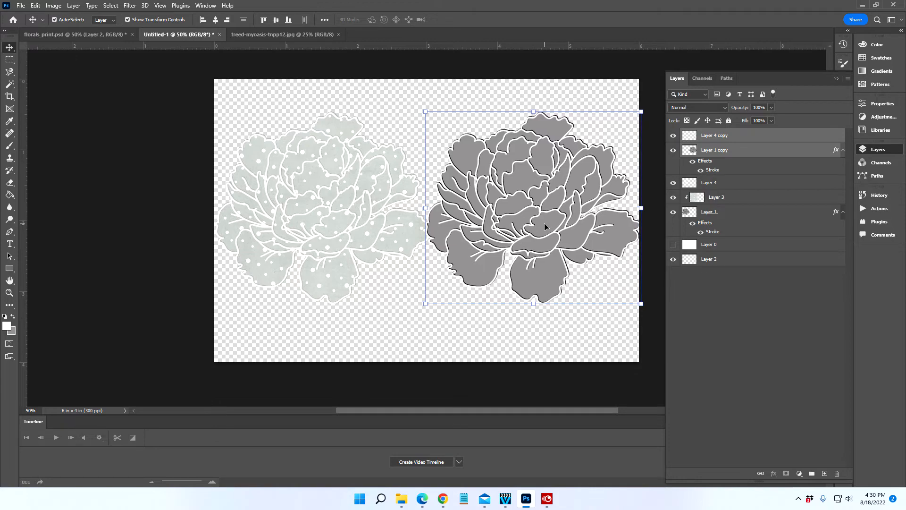
left_click(749, 147)
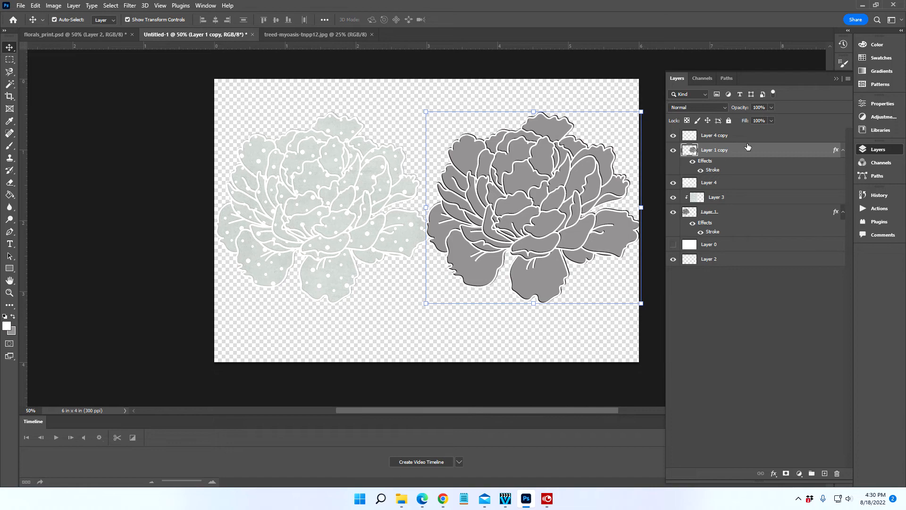